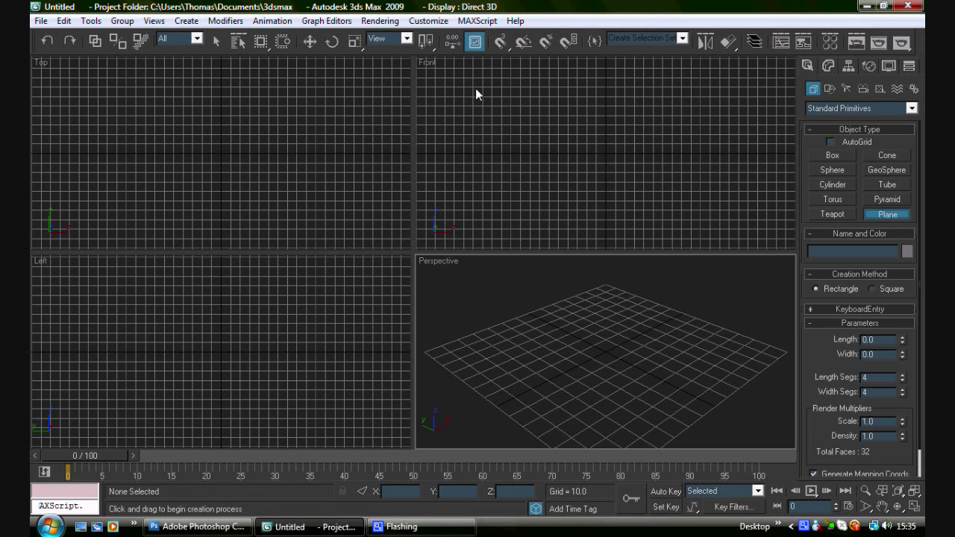
# Create a plane about 103 long and 295 wide in the Front view, with length and width segments set to 1
pyautogui.moveTo(472, 88); pyautogui.dragTo(752, 185)
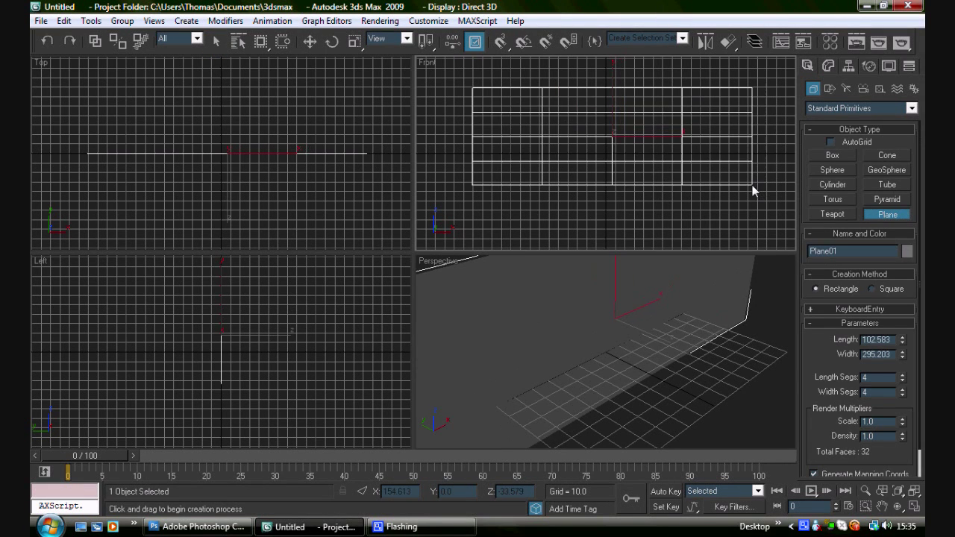
pyautogui.rightClick(901, 380)
pyautogui.rightClick(902, 392)
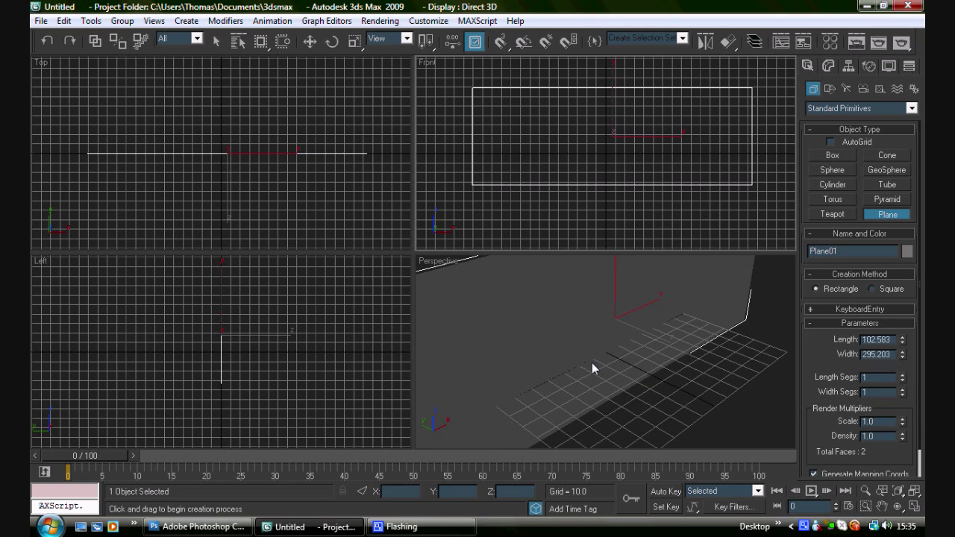
# Open the Material Editor and add a Bitmap map to the first material's diffuse channel
pyautogui.press('m')
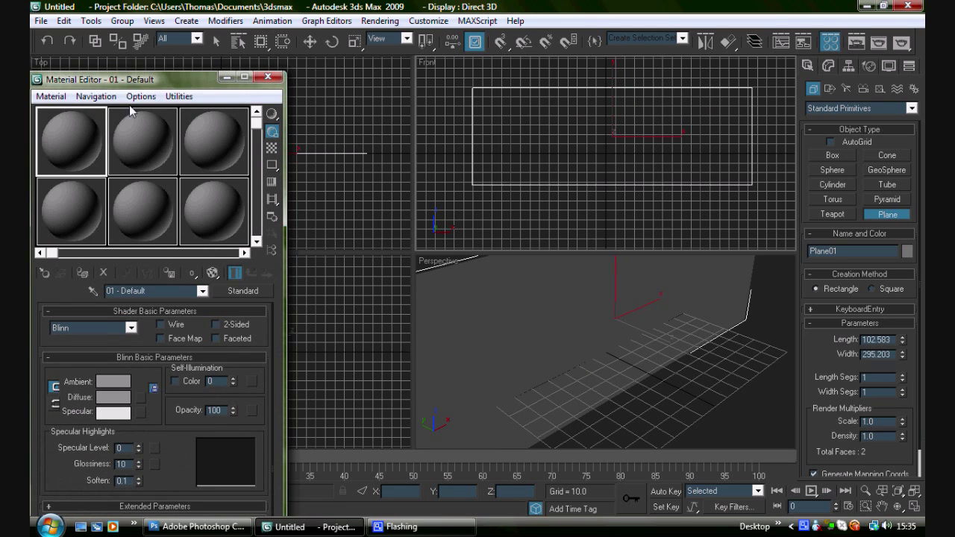
pyautogui.moveTo(148, 74); pyautogui.dragTo(200, 12)
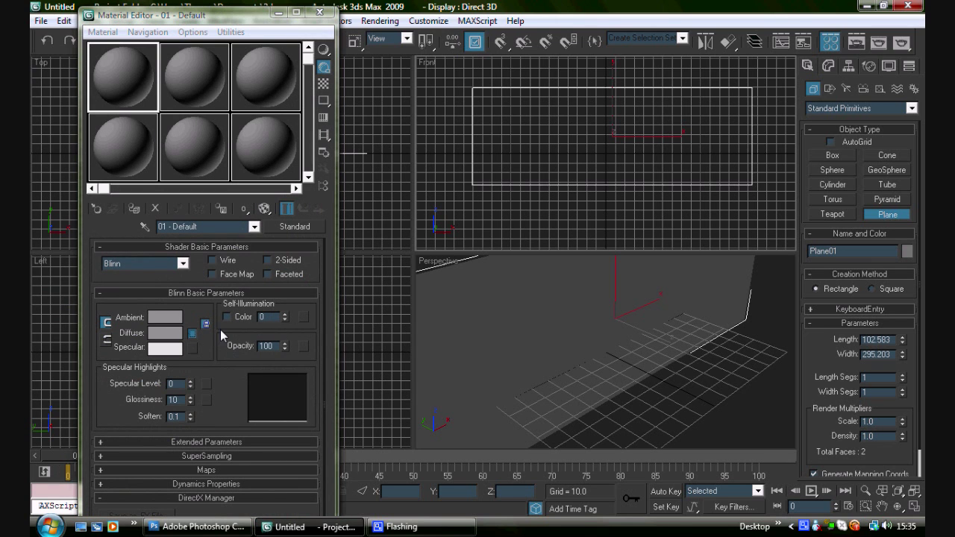
pyautogui.click(192, 333)
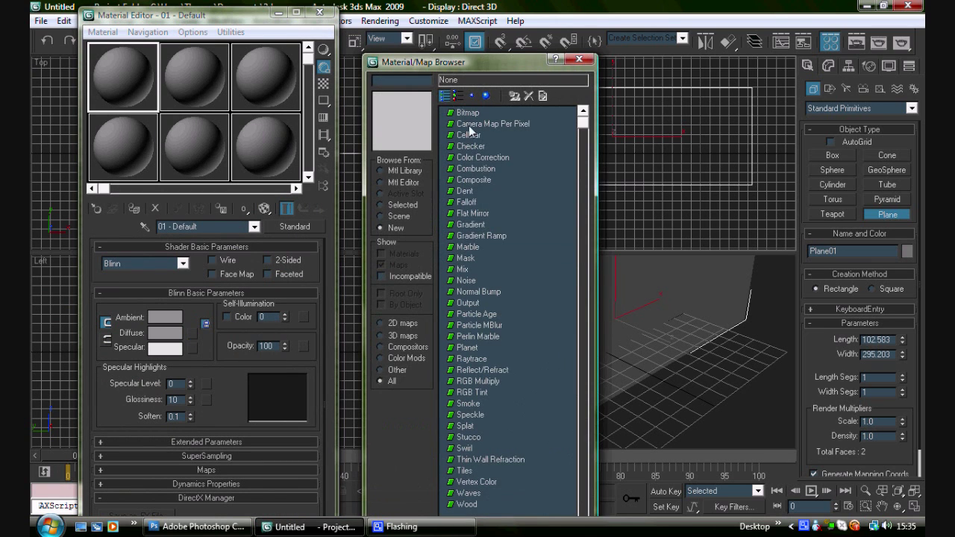
pyautogui.doubleClick(468, 113)
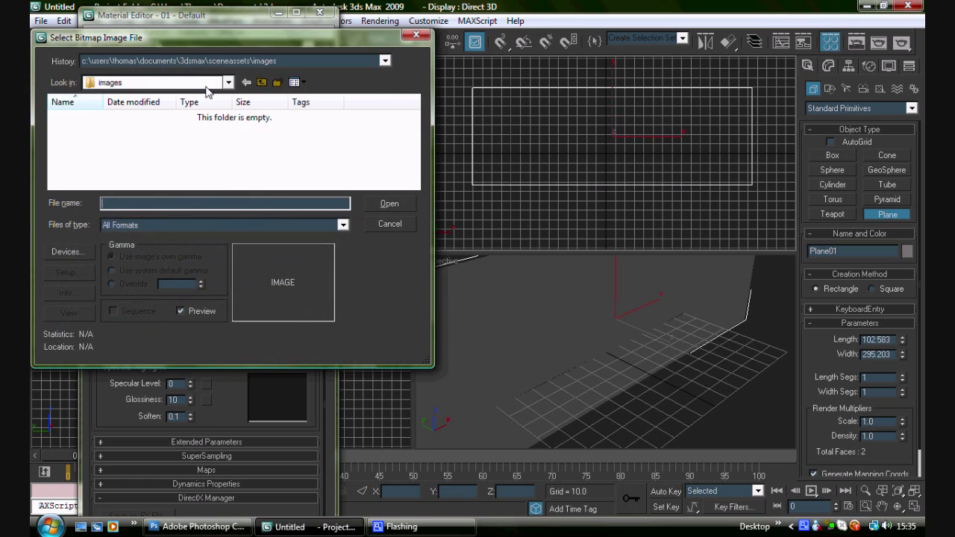
# Load ak47.jpg from the user's home folder as the bitmap, skipping the missing-file copy prompts
pyautogui.click(227, 83)
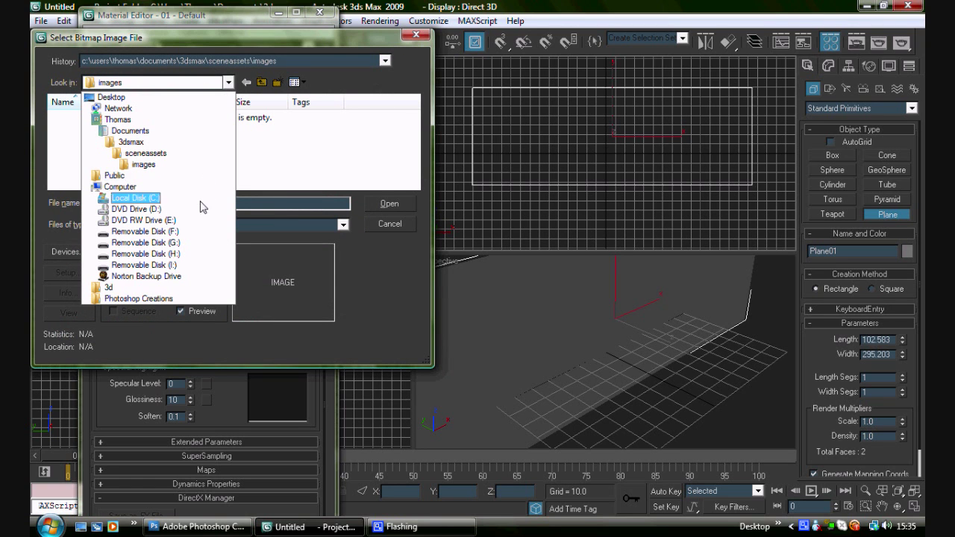
pyautogui.click(202, 120)
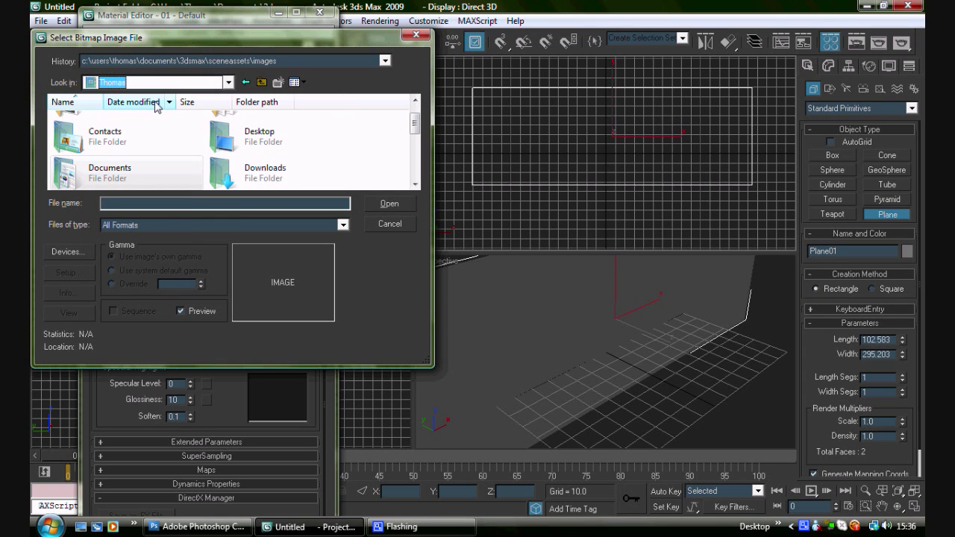
pyautogui.click(295, 82)
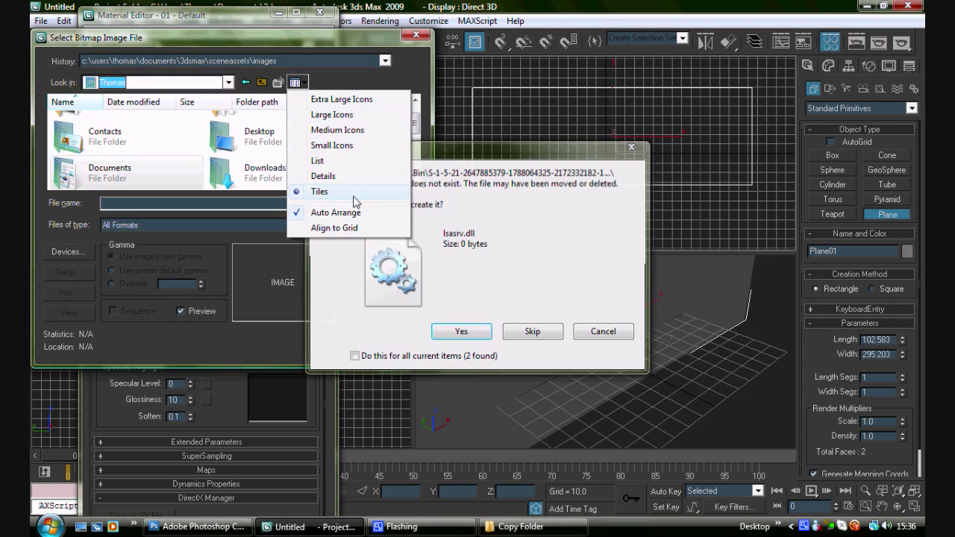
pyautogui.click(355, 163)
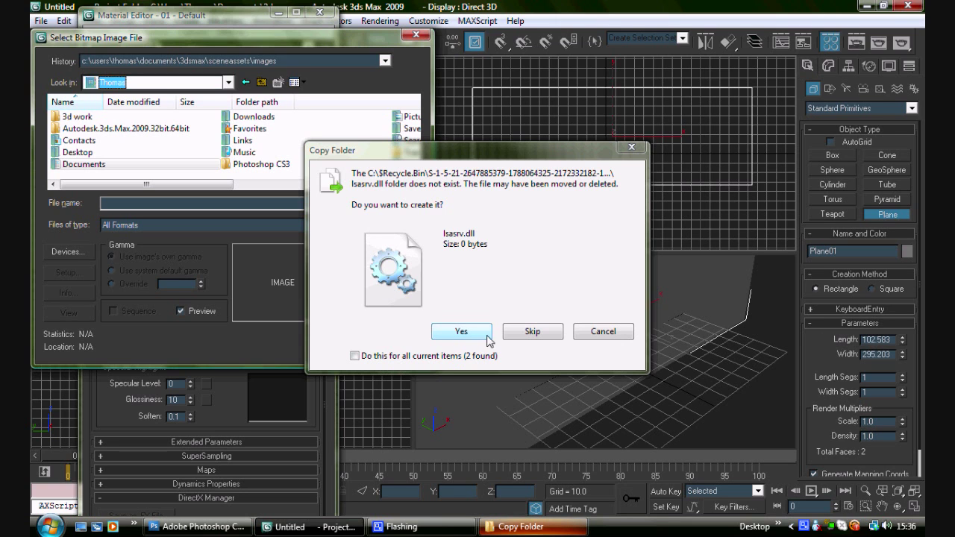
pyautogui.click(534, 334)
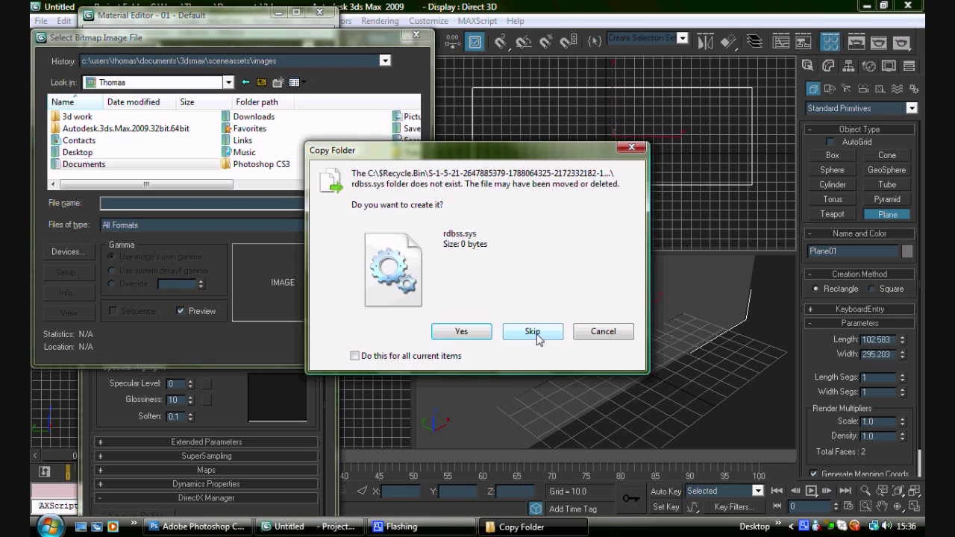
pyautogui.click(534, 333)
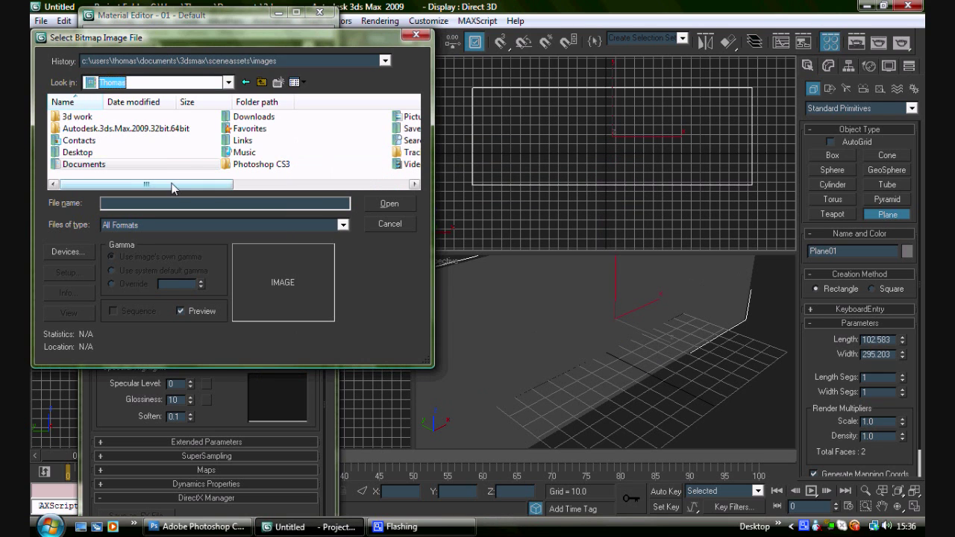
pyautogui.moveTo(175, 184); pyautogui.dragTo(310, 188)
pyautogui.click(235, 117)
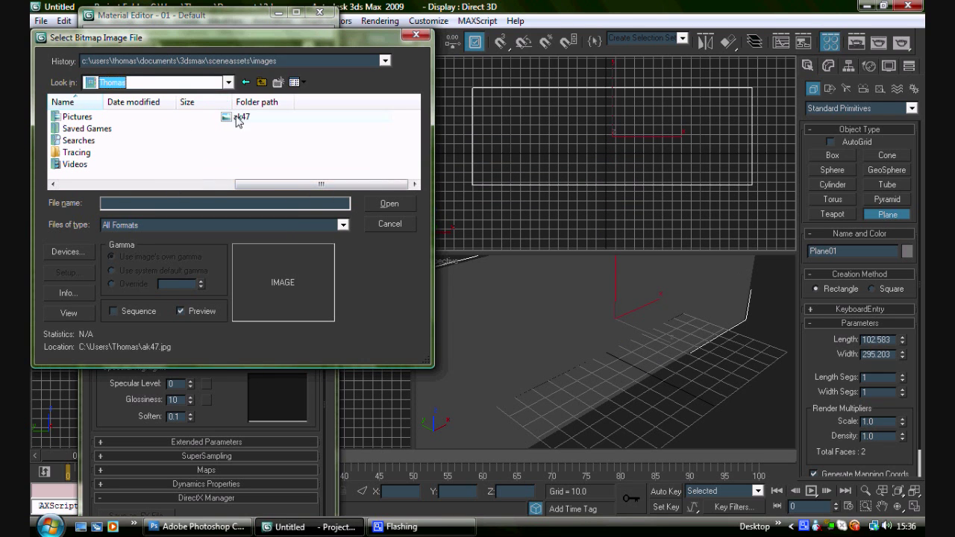
pyautogui.click(380, 210)
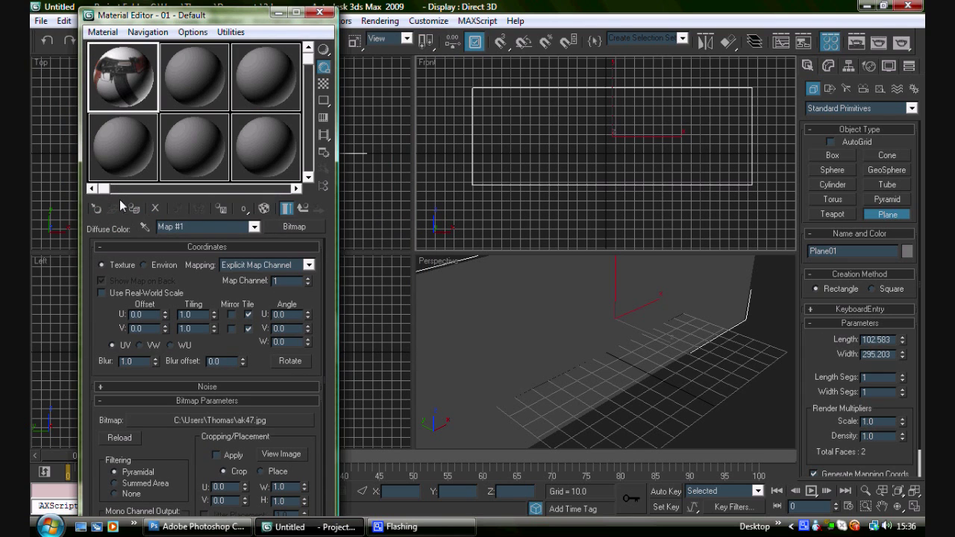
# Assign the material to the plane, show its map in the viewports and display the Front view shaded
pyautogui.click(134, 209)
pyautogui.click(264, 209)
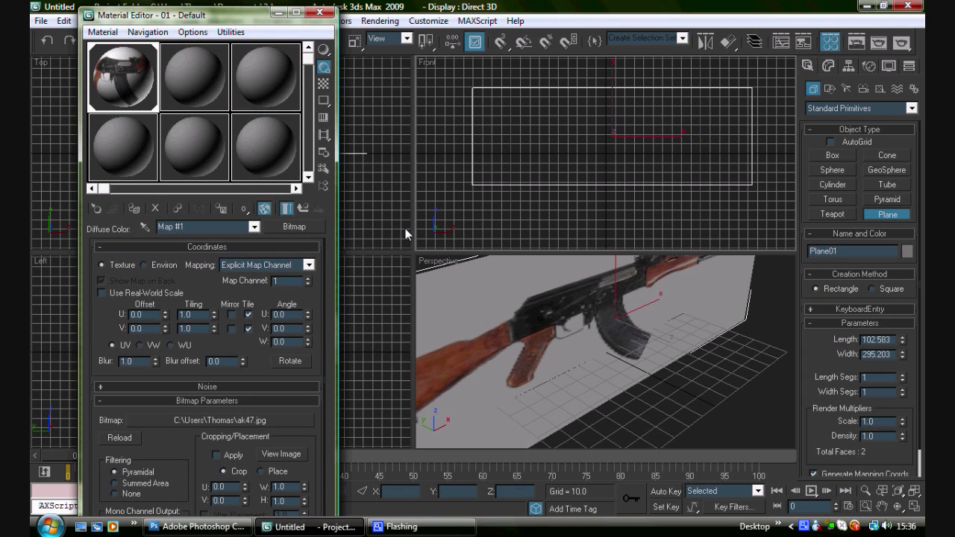
pyautogui.rightClick(680, 182)
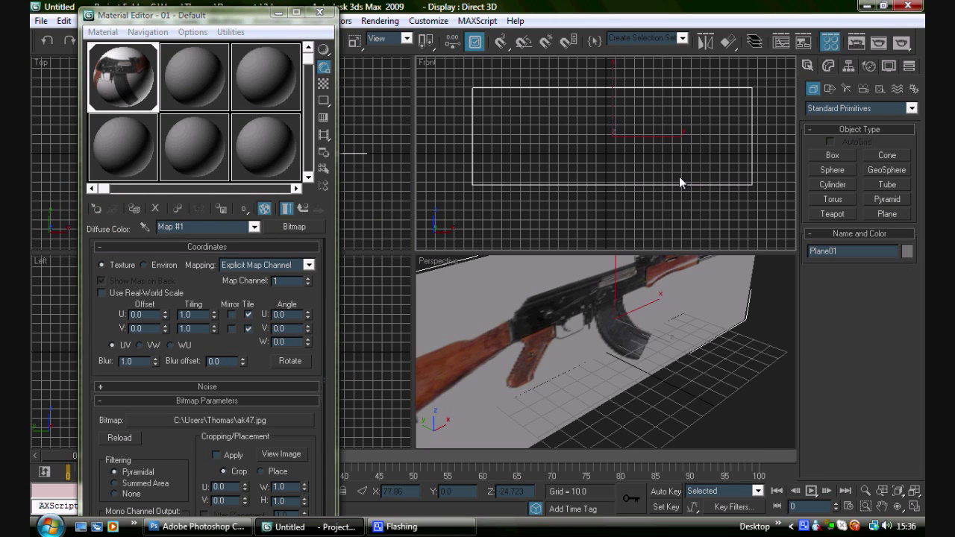
pyautogui.press('F3')
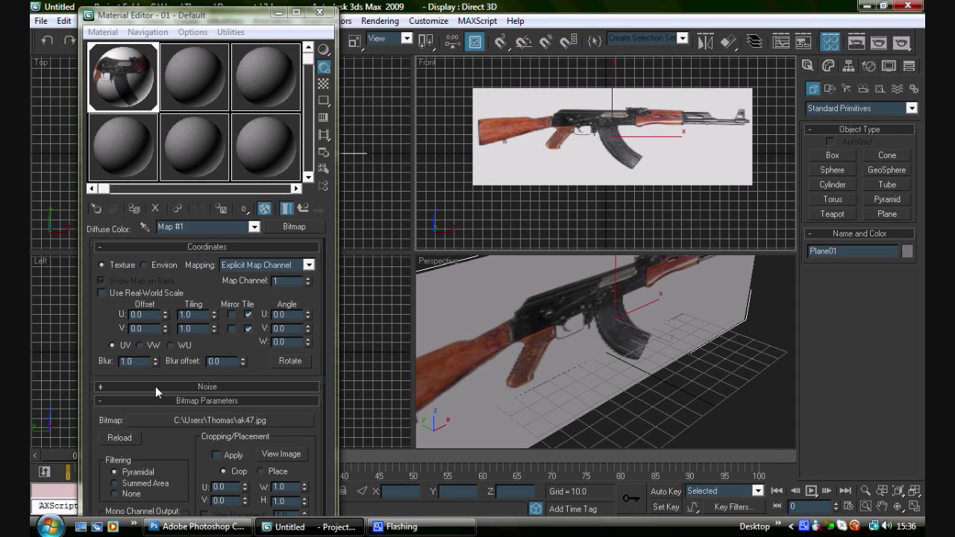
# Check the ak47 image's pixel dimensions in the bitmap's file selection dialog
pyautogui.moveTo(265, 361)
pyautogui.mouseDown()
pyautogui.moveTo(266, 277)
pyautogui.moveTo(262, 360)
pyautogui.mouseUp()
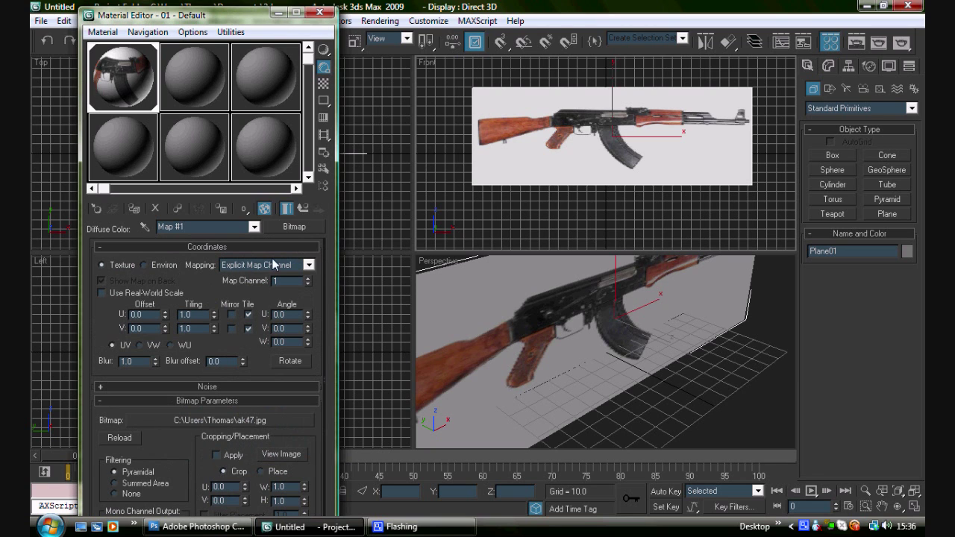
pyautogui.click(302, 209)
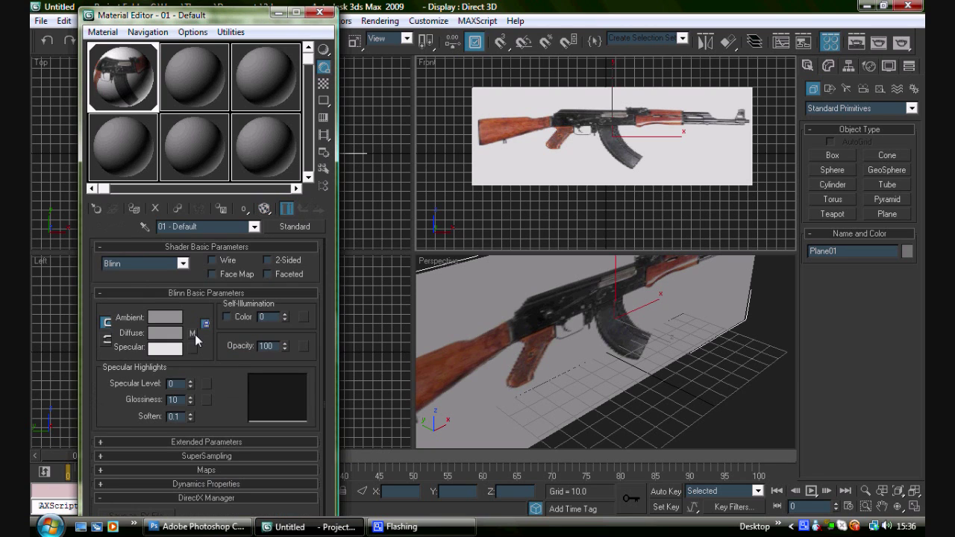
pyautogui.click(192, 333)
pyautogui.click(189, 423)
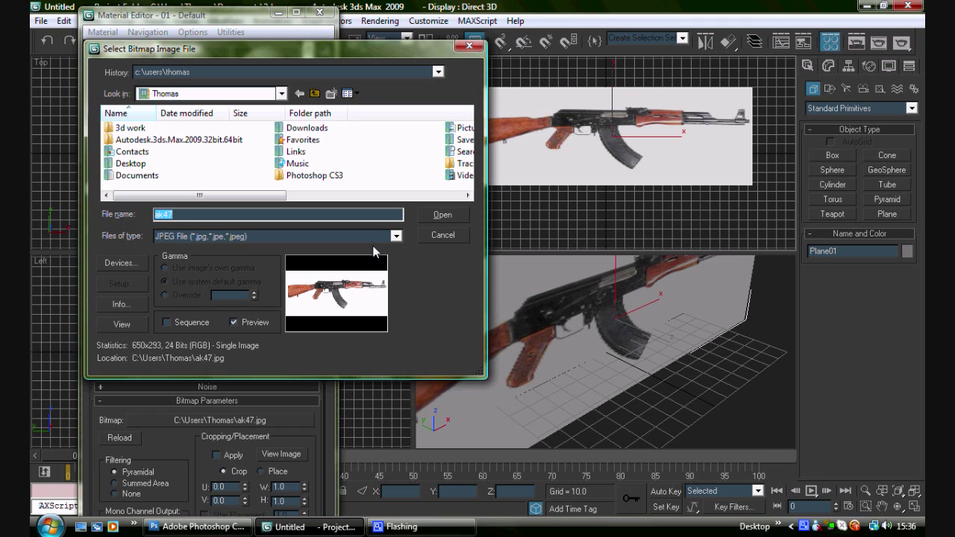
pyautogui.click(442, 216)
# Set the plane's width to 350 and its length to 293, rechecking the image's dimensions in between
pyautogui.click(828, 68)
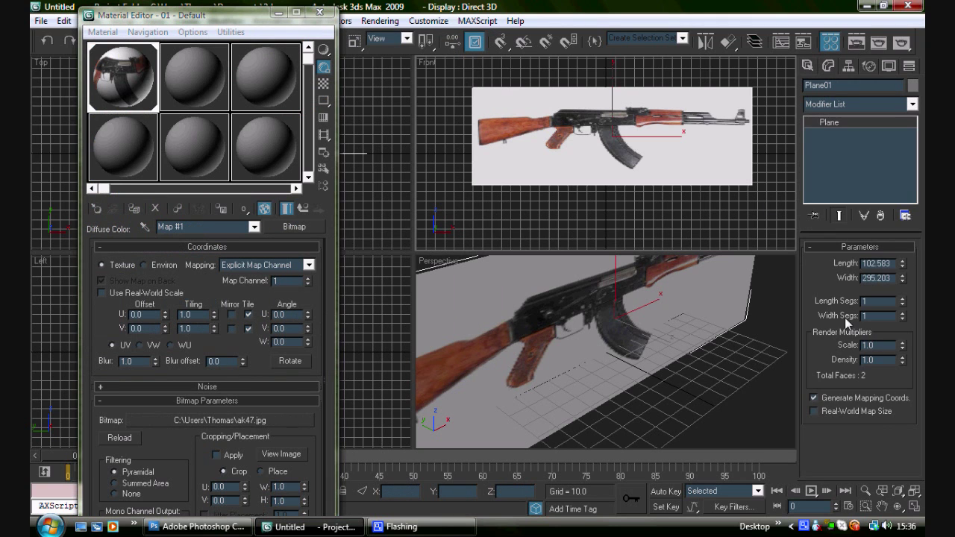
pyautogui.moveTo(893, 277); pyautogui.dragTo(837, 290)
pyautogui.write('350')
pyautogui.click(170, 423)
pyautogui.click(468, 46)
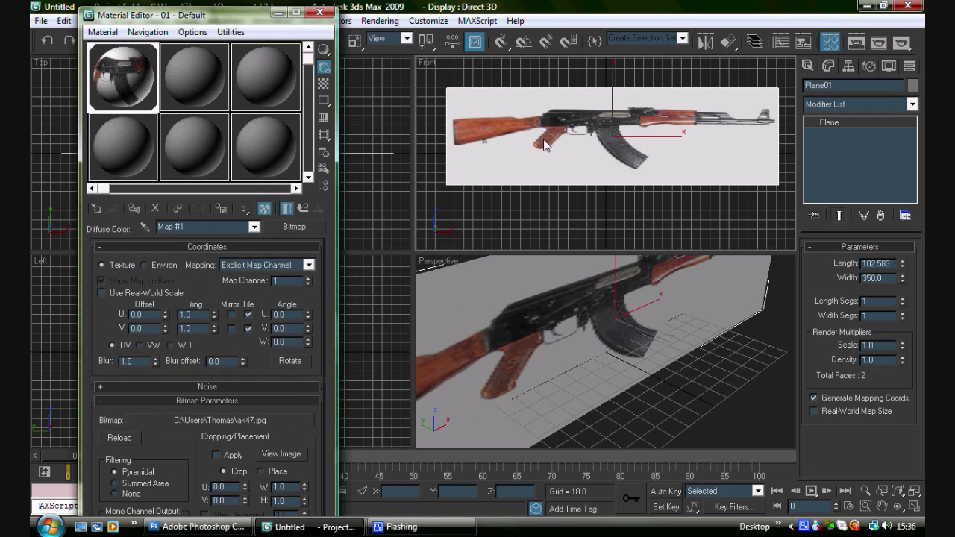
pyautogui.moveTo(895, 265); pyautogui.dragTo(860, 270)
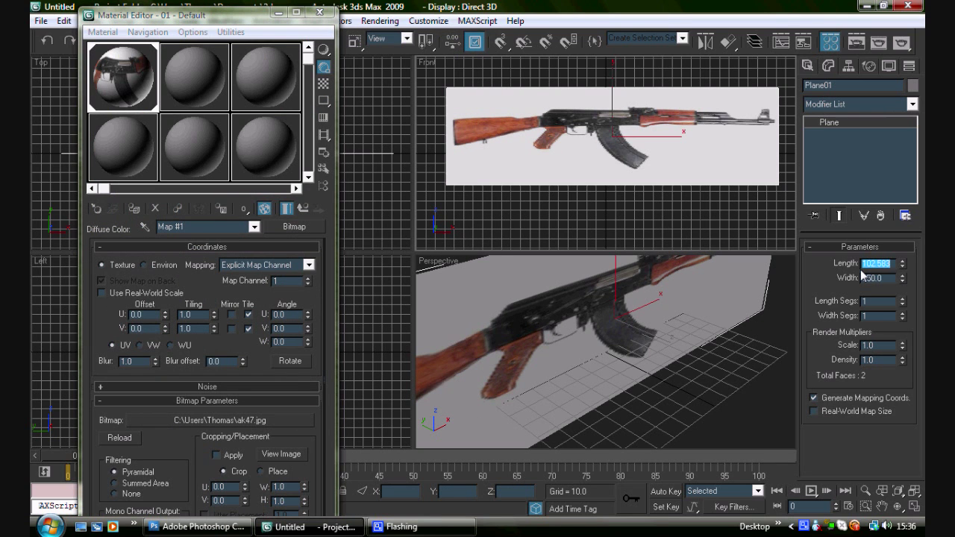
pyautogui.write('293')
pyautogui.press('Return')
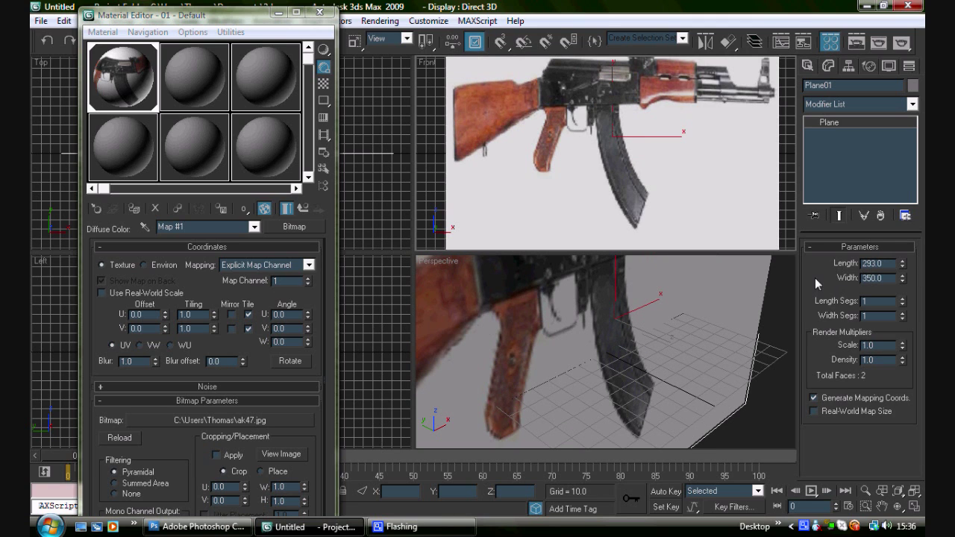
pyautogui.moveTo(897, 283); pyautogui.dragTo(832, 267)
pyautogui.write('350')
pyautogui.moveTo(892, 282); pyautogui.dragTo(777, 278)
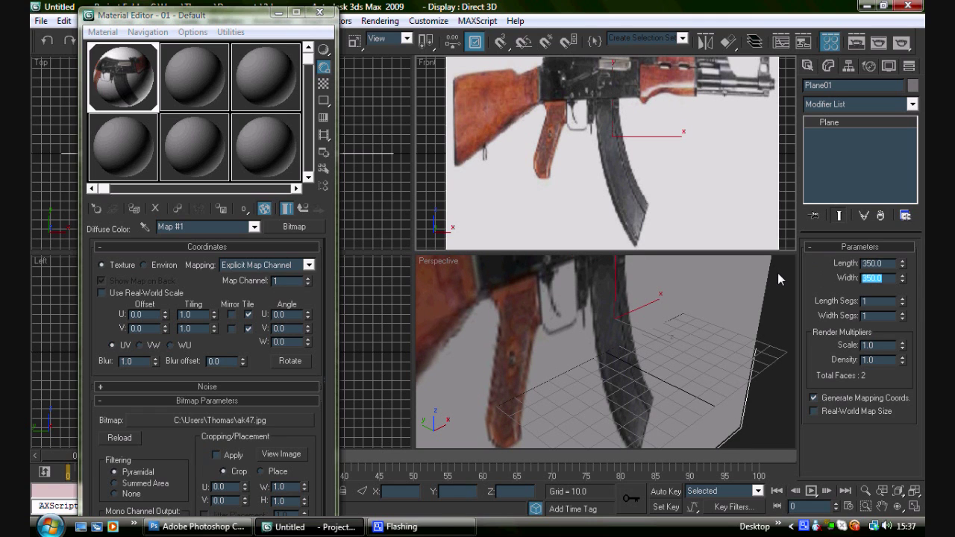
pyautogui.write('293')
pyautogui.press('Return')
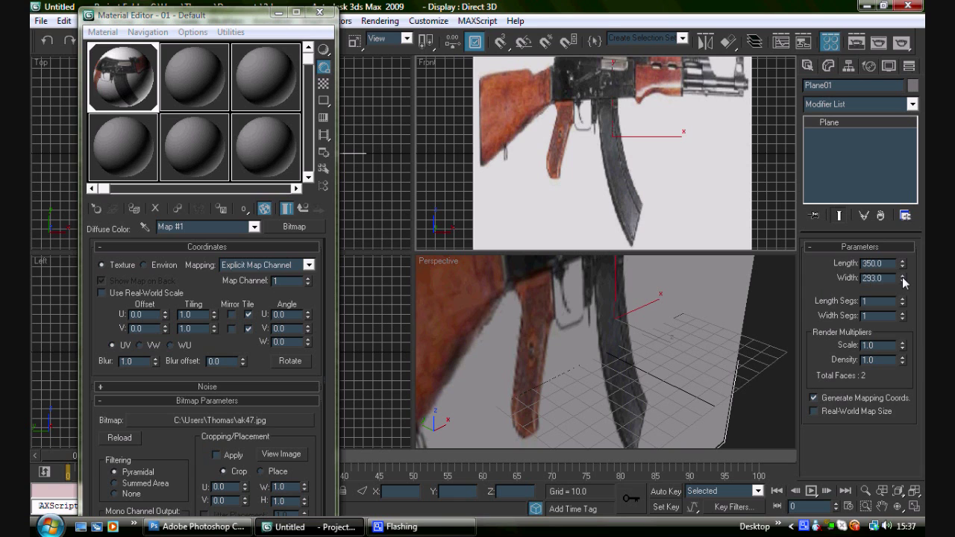
pyautogui.hotkey('ctrl', 'z')
pyautogui.hotkey('ctrl', 'z')
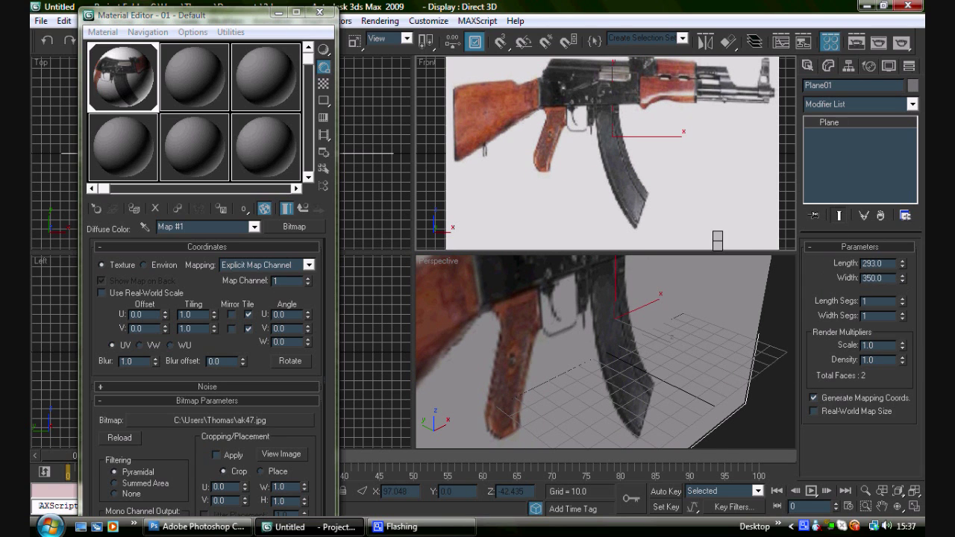
# Recheck the reference image's pixel dimensions and set the plane's width to 650
pyautogui.rightClick(714, 233)
pyautogui.press('z')
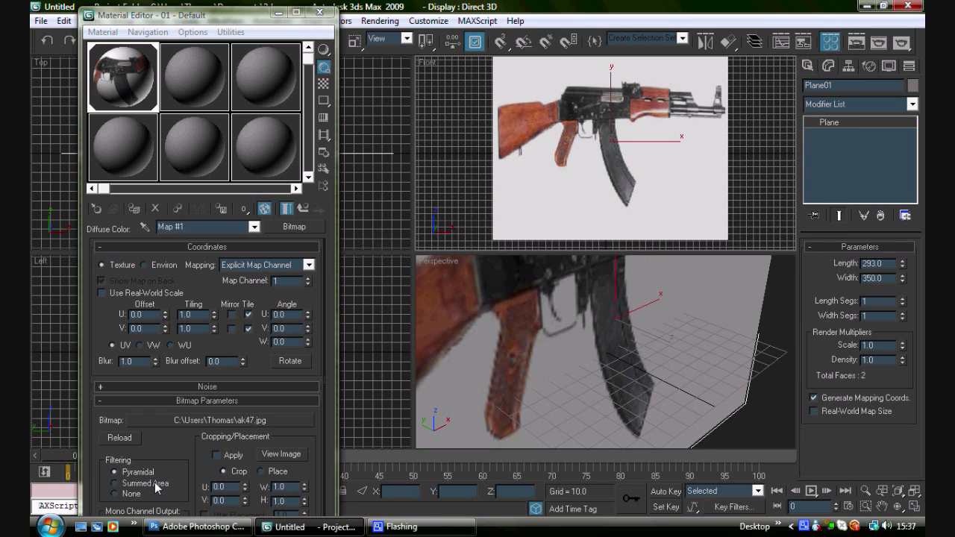
pyautogui.click(190, 422)
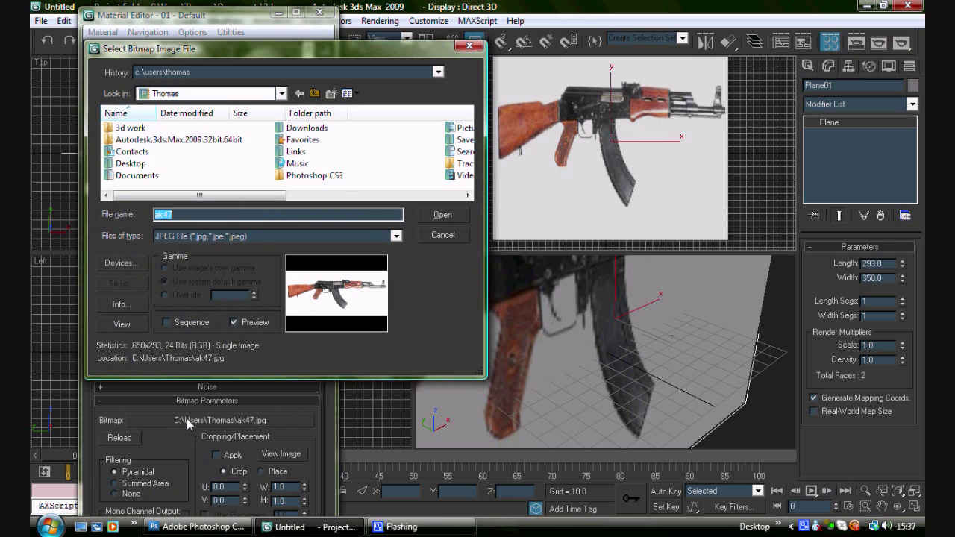
pyautogui.click(469, 45)
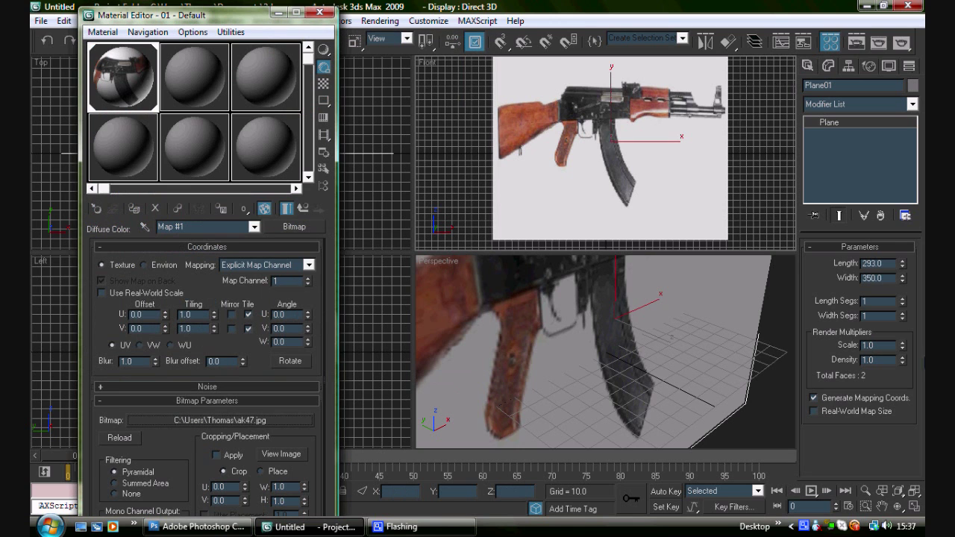
pyautogui.click(863, 332)
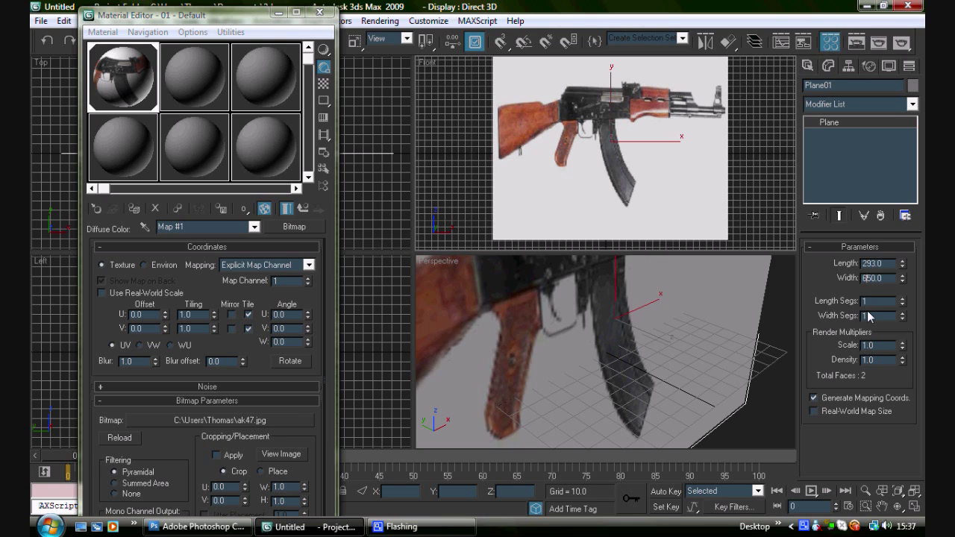
pyautogui.press('Return')
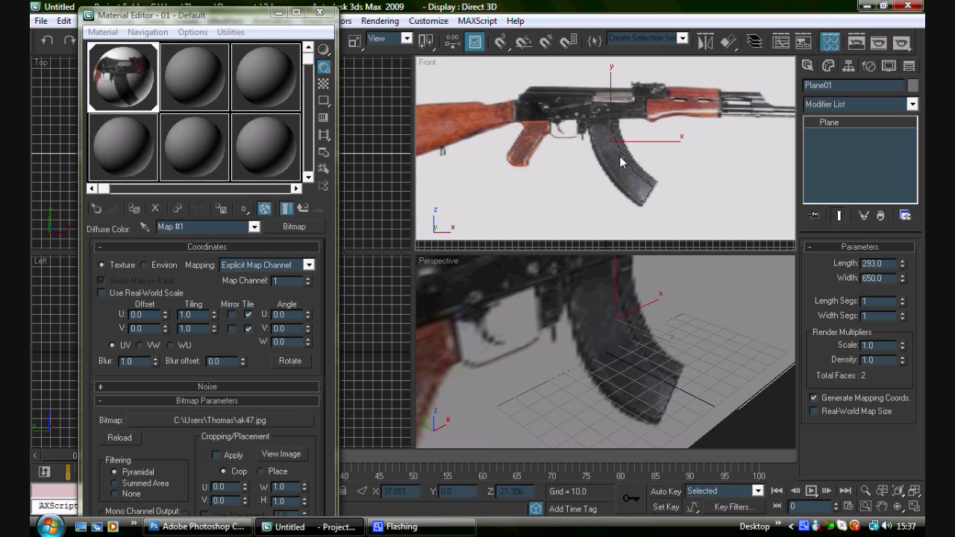
# Minimize the Material Editor and fit the whole reference plane in the Front view
pyautogui.rightClick(604, 143)
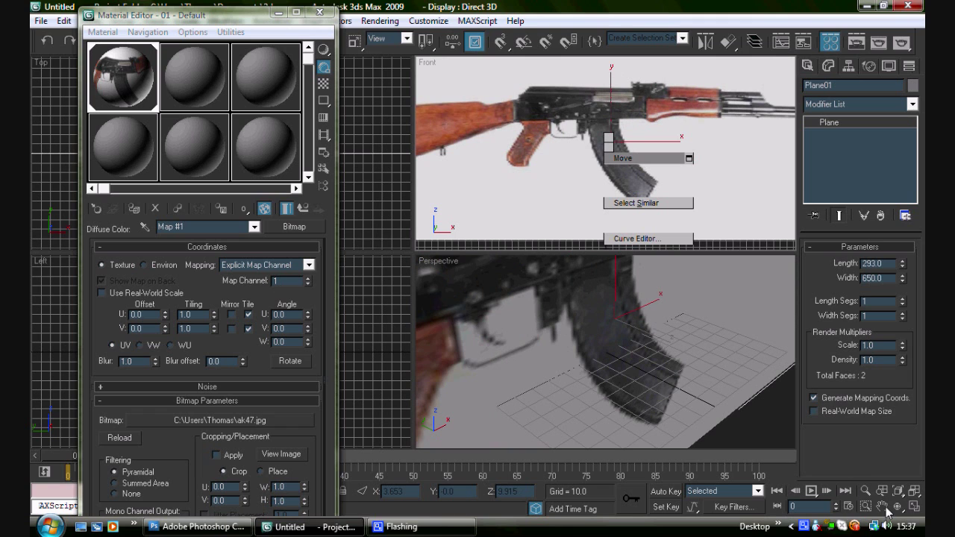
pyautogui.click(279, 13)
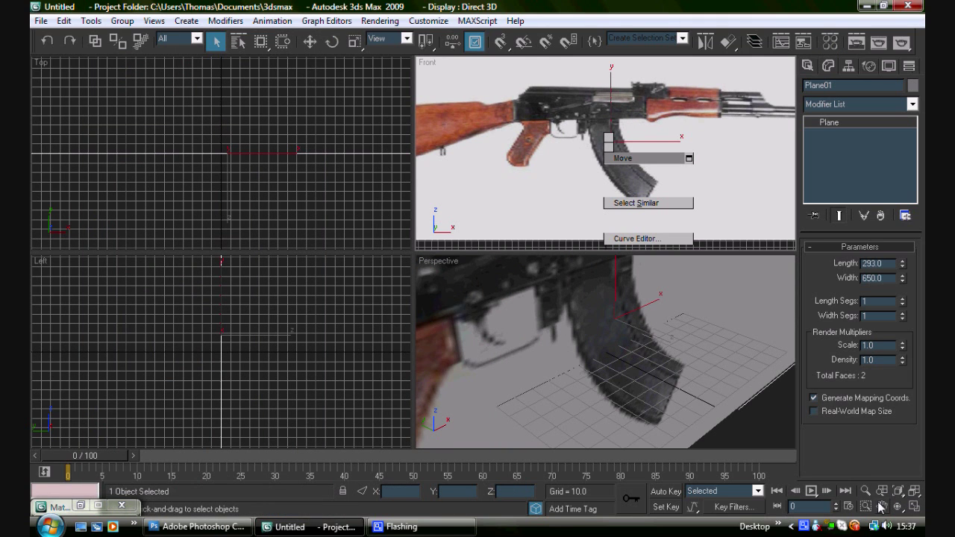
pyautogui.click(880, 505)
pyautogui.scroll(-4, 544, 190)
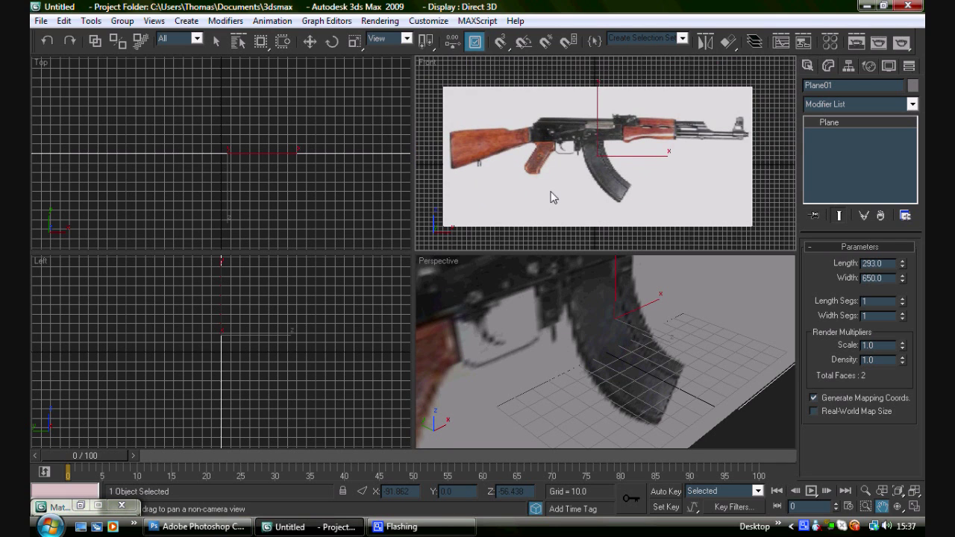
# Scale the reference plane down uniformly to about 22.5 percent and move it back along Y to about 81.7
pyautogui.moveTo(549, 196); pyautogui.dragTo(549, 200)
pyautogui.scroll(-6, 560, 319)
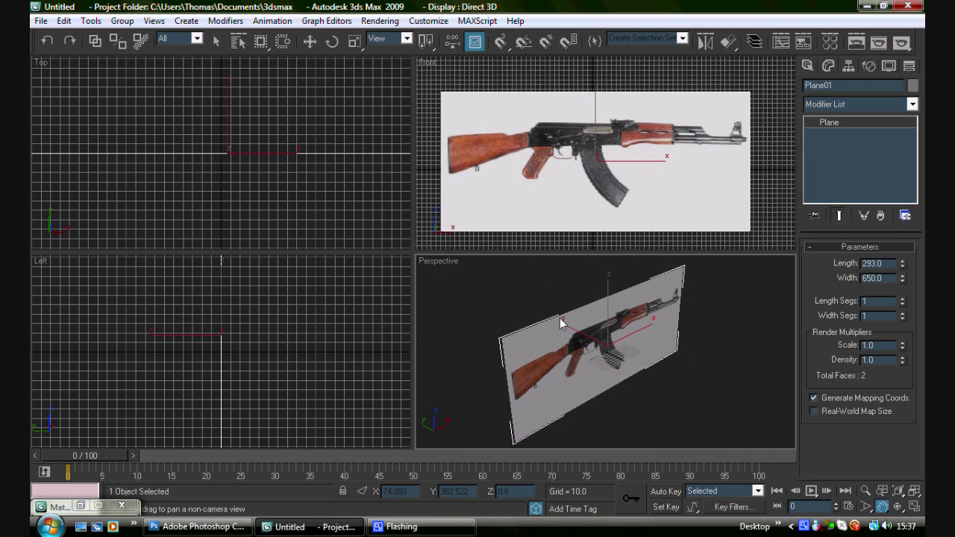
pyautogui.press('r')
pyautogui.moveTo(609, 349); pyautogui.dragTo(640, 28)
pyautogui.hotkey('ctrl', 'z')
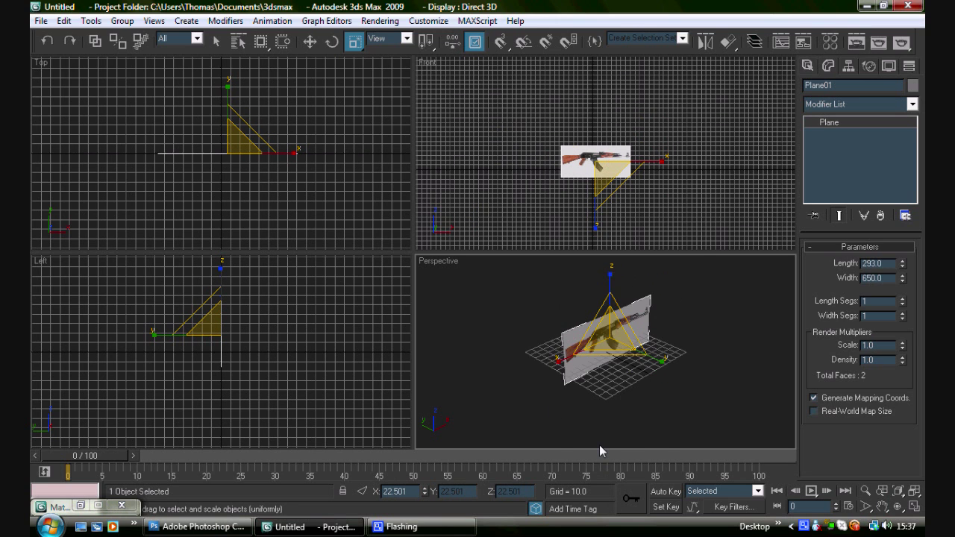
pyautogui.press('w')
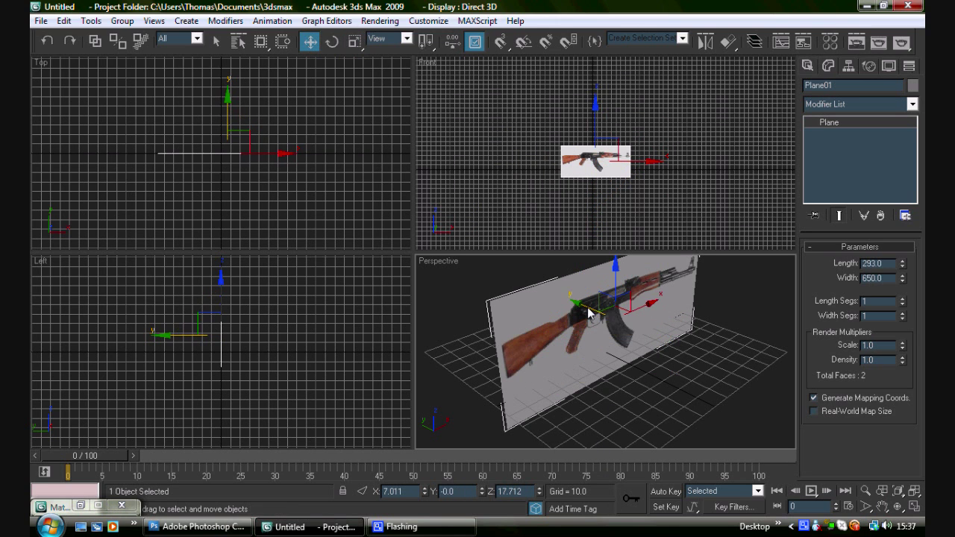
pyautogui.moveTo(594, 308); pyautogui.dragTo(496, 275)
# Maximize the Front view around the rifle's receiver and magazine, and rename the image plane to reference
pyautogui.click(880, 506)
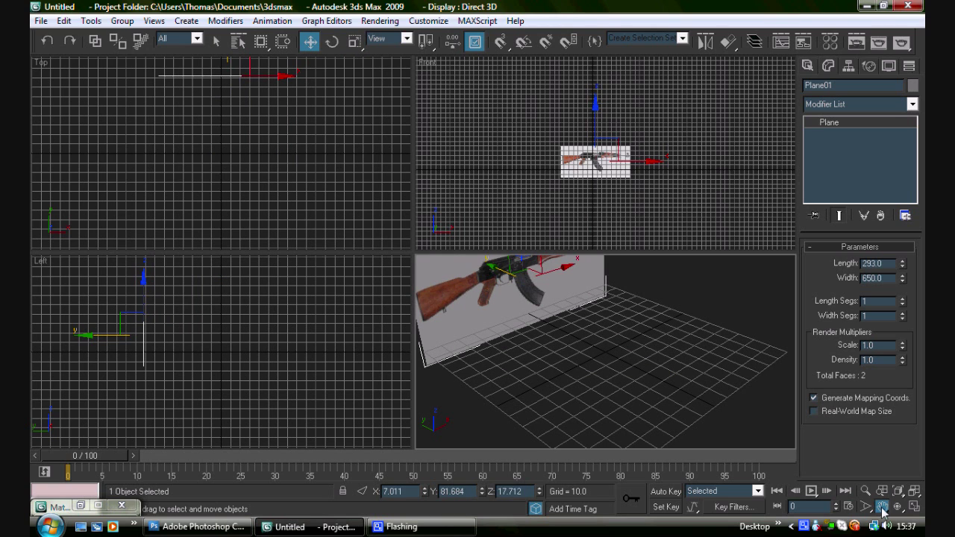
pyautogui.scroll(8, 594, 170)
pyautogui.moveTo(595, 170); pyautogui.dragTo(556, 118)
pyautogui.scroll(5, 647, 173)
pyautogui.scroll(3, 612, 158)
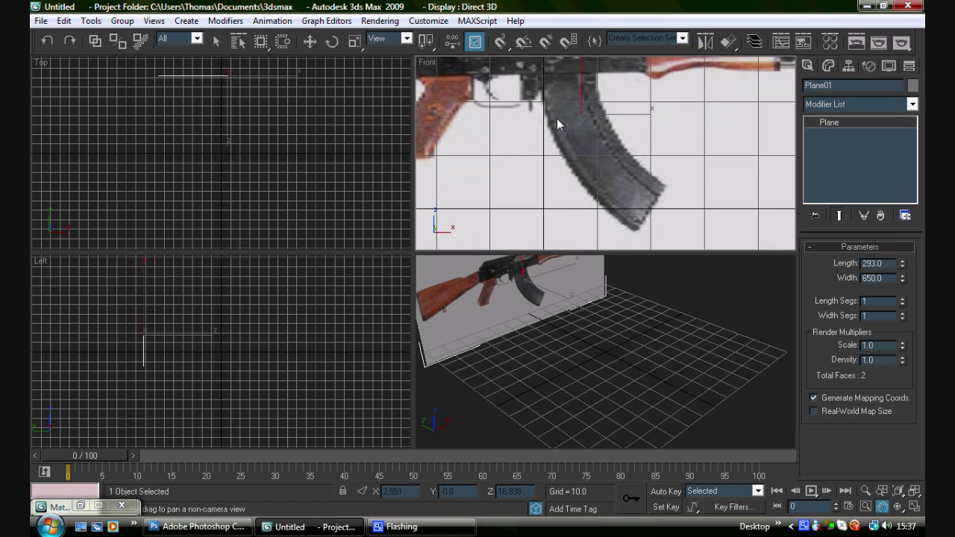
pyautogui.scroll(-5, 567, 127)
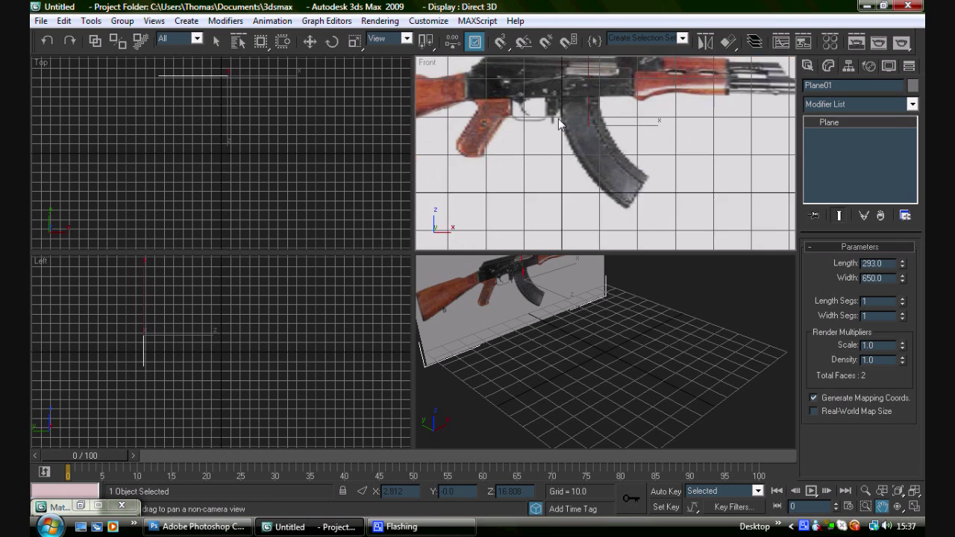
pyautogui.click(914, 508)
pyautogui.moveTo(542, 187); pyautogui.dragTo(572, 190)
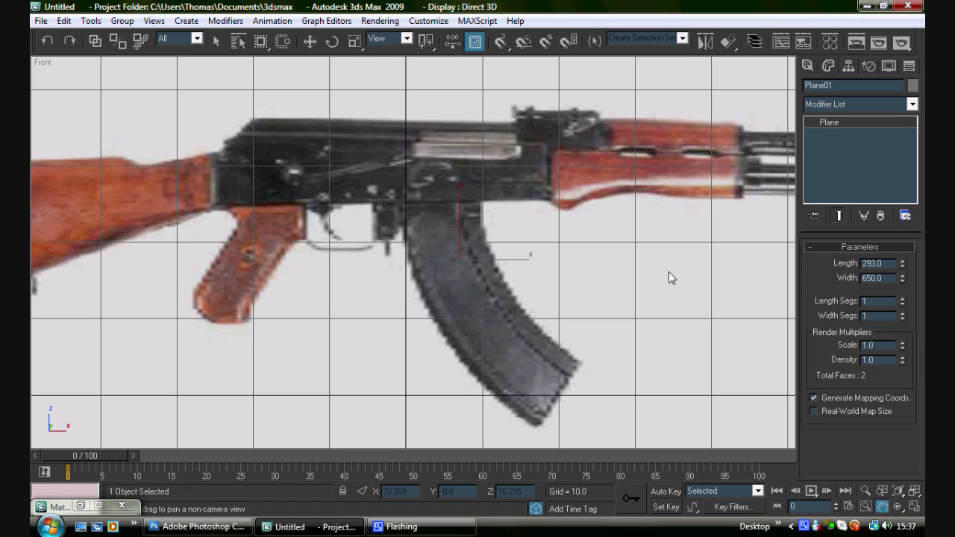
pyautogui.click(833, 85)
pyautogui.write('referencew')
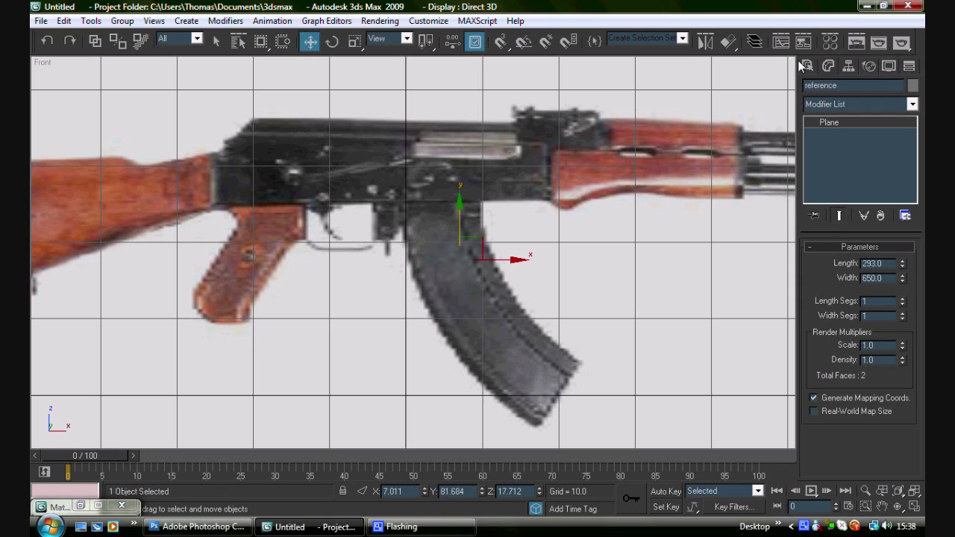
# Draw a curved Line spline through the middle of the magazine, from the receiver's underside to the magazine's lower end
pyautogui.click(806, 66)
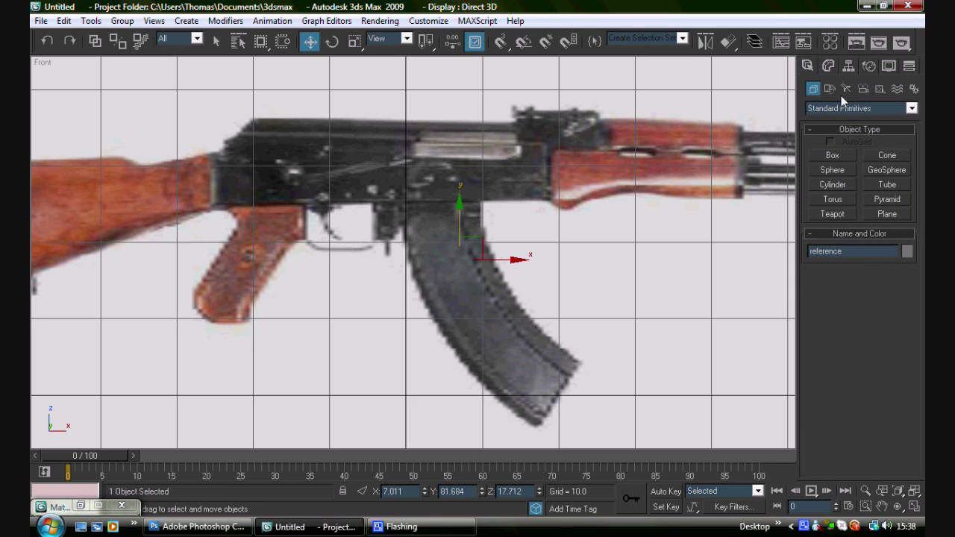
pyautogui.click(830, 88)
pyautogui.click(832, 166)
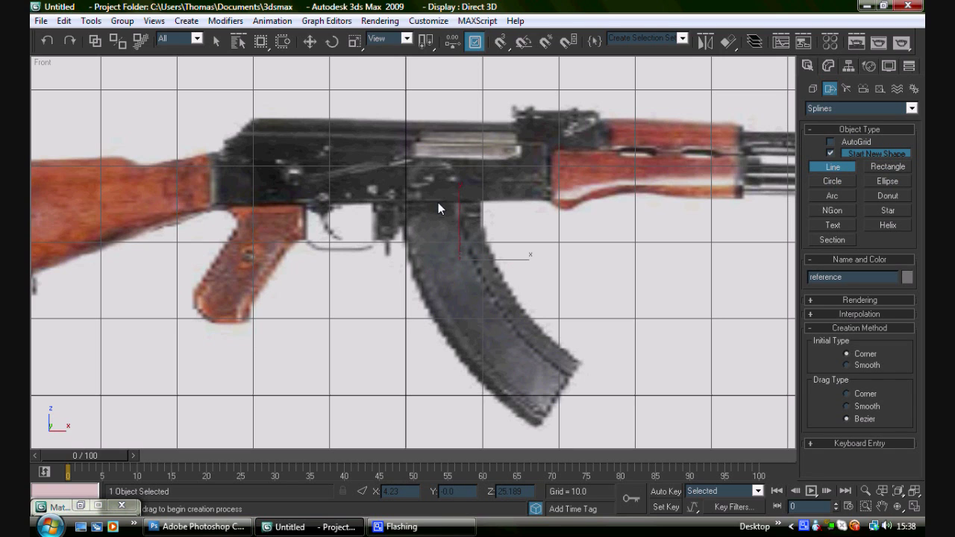
pyautogui.click(437, 202)
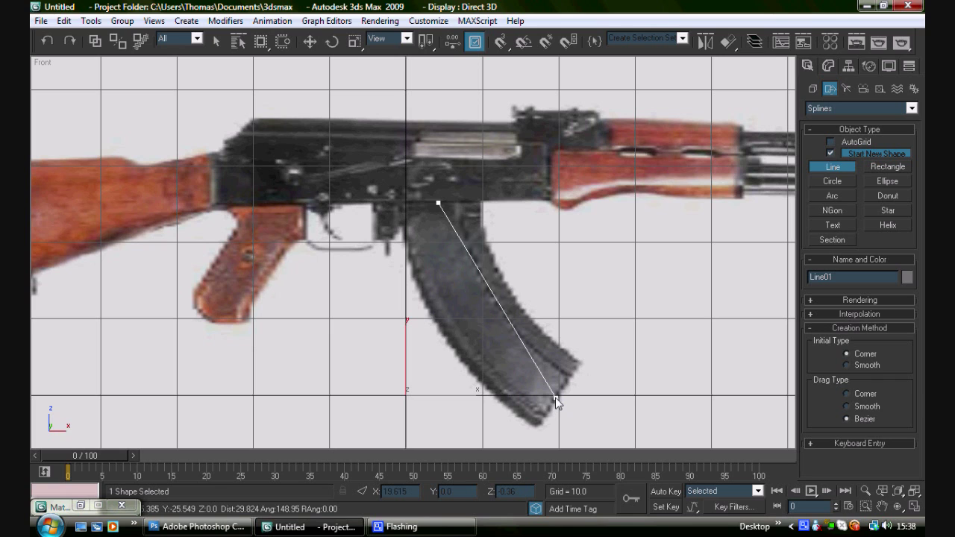
pyautogui.moveTo(555, 399); pyautogui.dragTo(643, 464)
pyautogui.rightClick(594, 316)
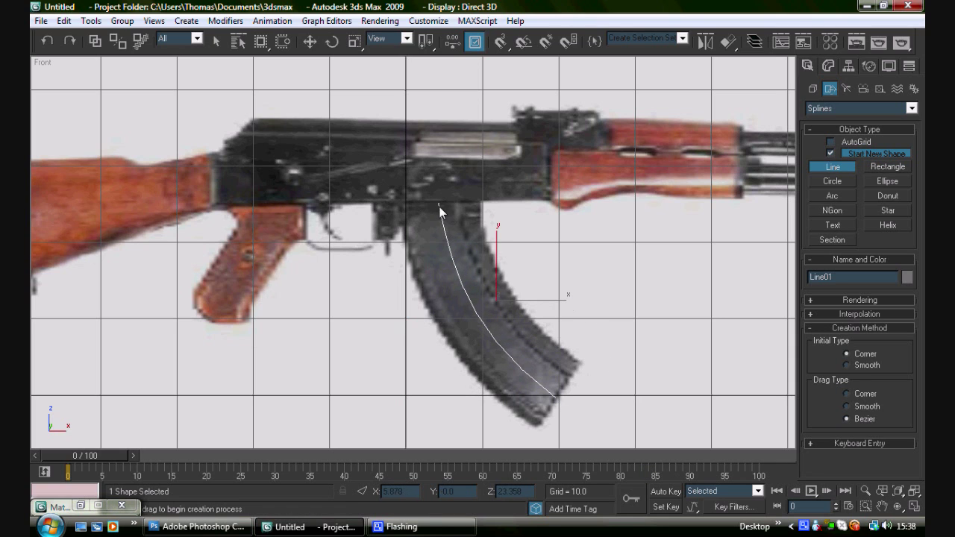
# Move the magazine spline's upper vertex about -0.46 along X at Vertex level
pyautogui.click(827, 67)
pyautogui.click(814, 128)
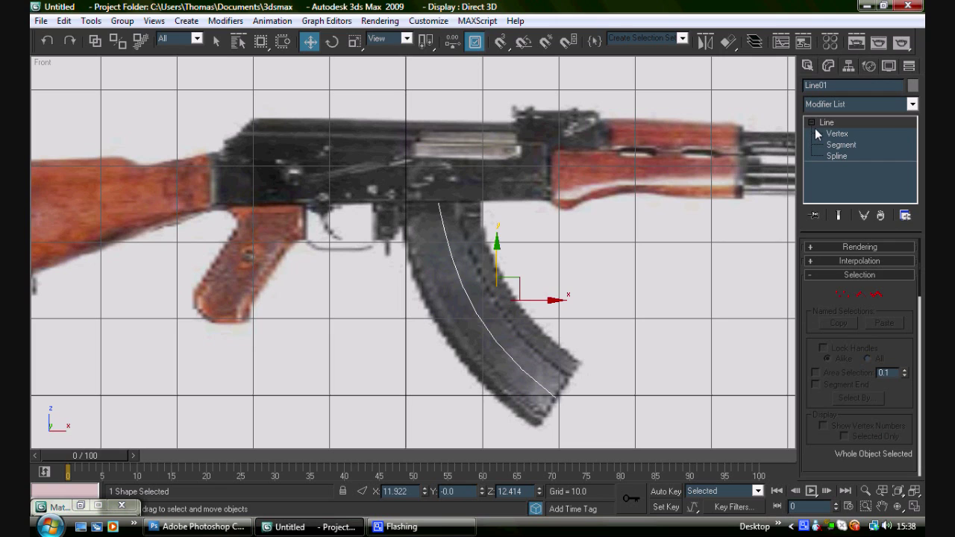
pyautogui.click(816, 134)
pyautogui.click(438, 205)
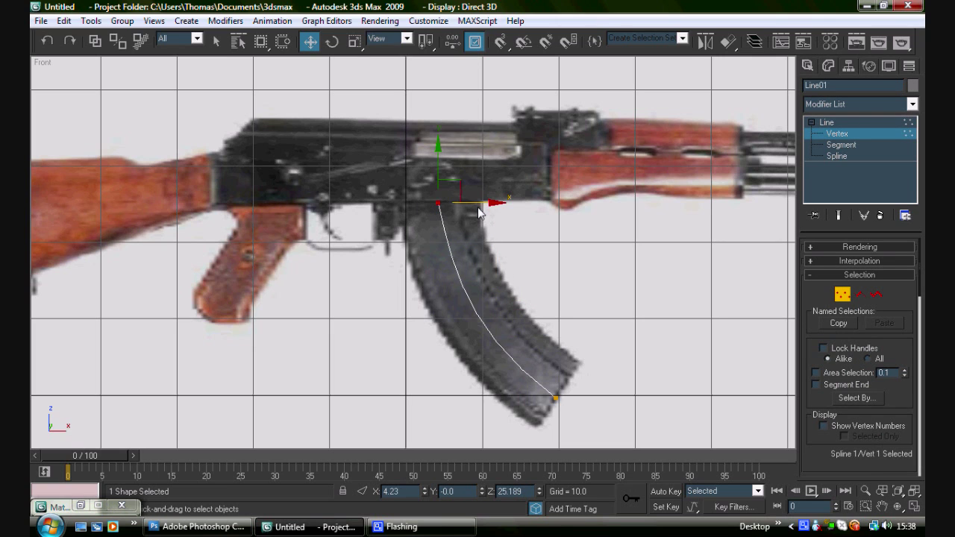
pyautogui.click(444, 206)
pyautogui.click(439, 204)
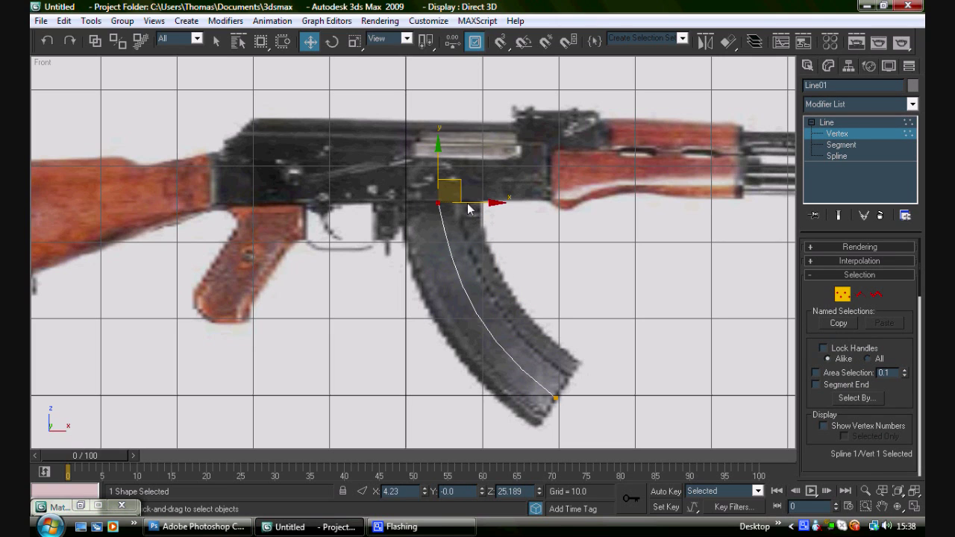
pyautogui.moveTo(467, 208); pyautogui.dragTo(466, 208)
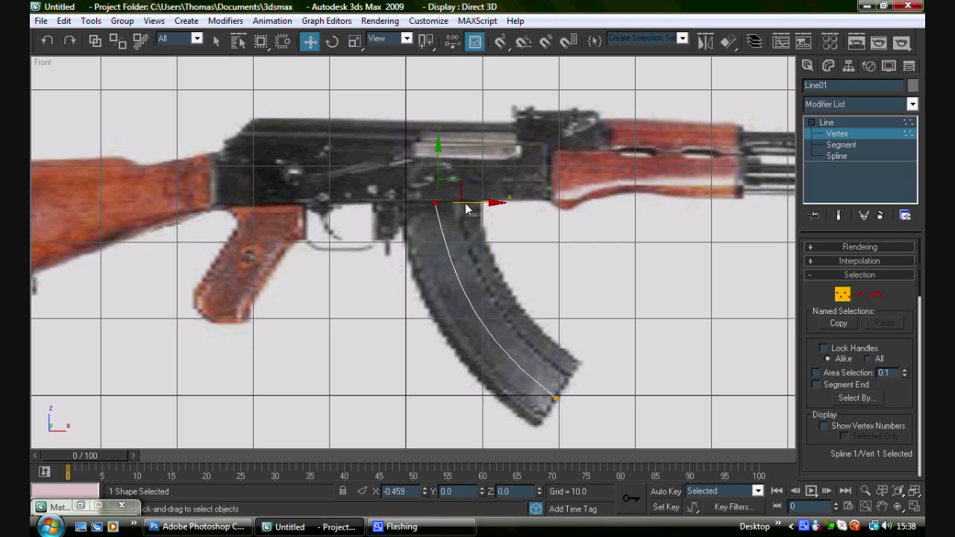
pyautogui.rightClick(466, 298)
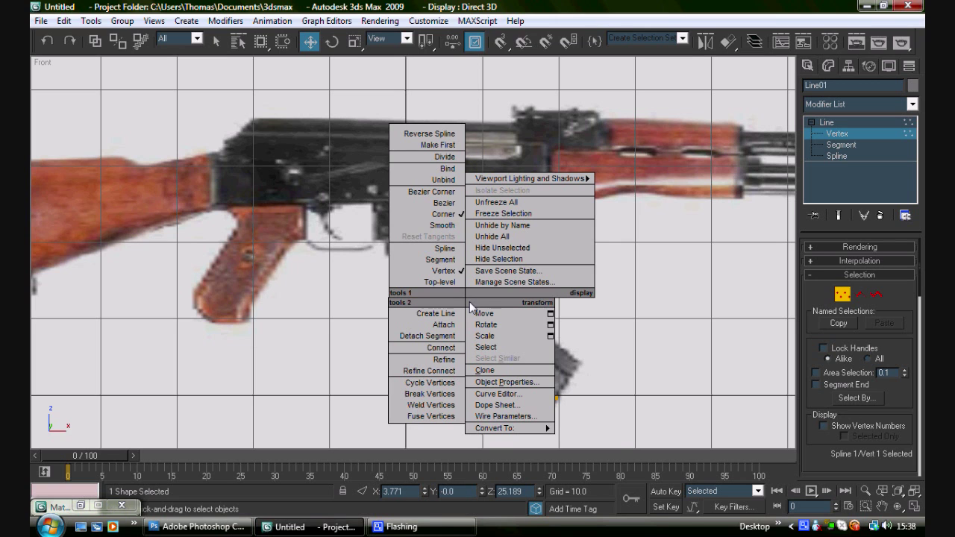
pyautogui.click(485, 312)
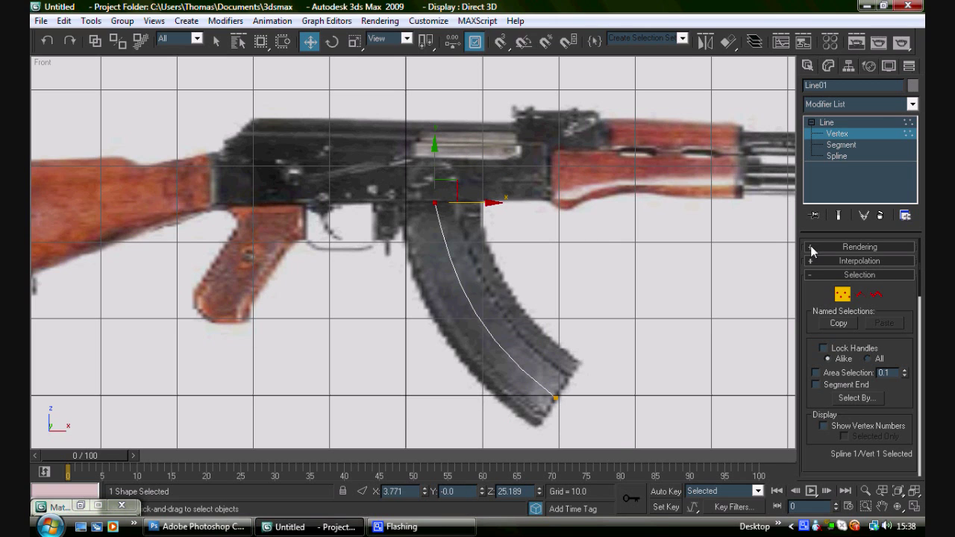
# Enable the magazine spline in renderer and viewport with a rectangular cross-section and set its width to 10.66
pyautogui.click(810, 274)
pyautogui.click(810, 248)
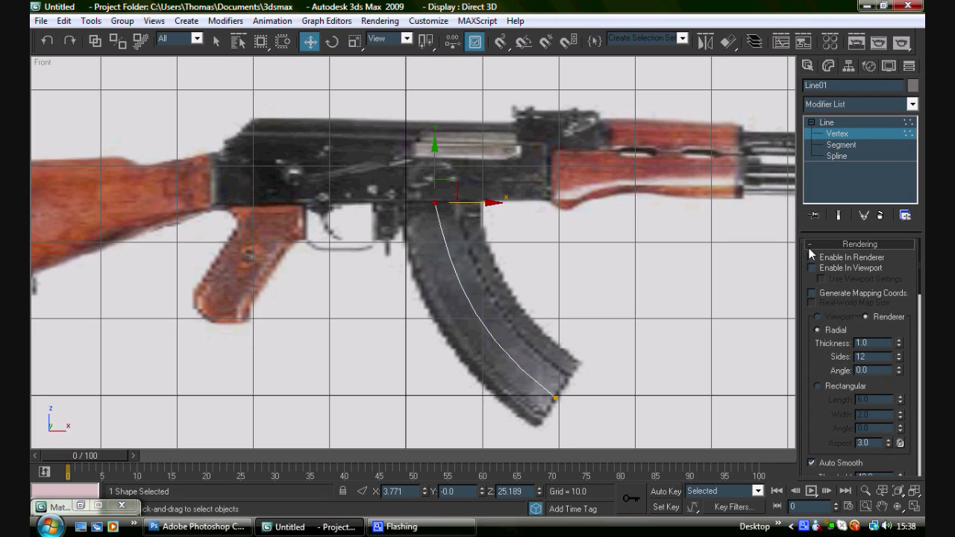
pyautogui.click(812, 256)
pyautogui.click(812, 267)
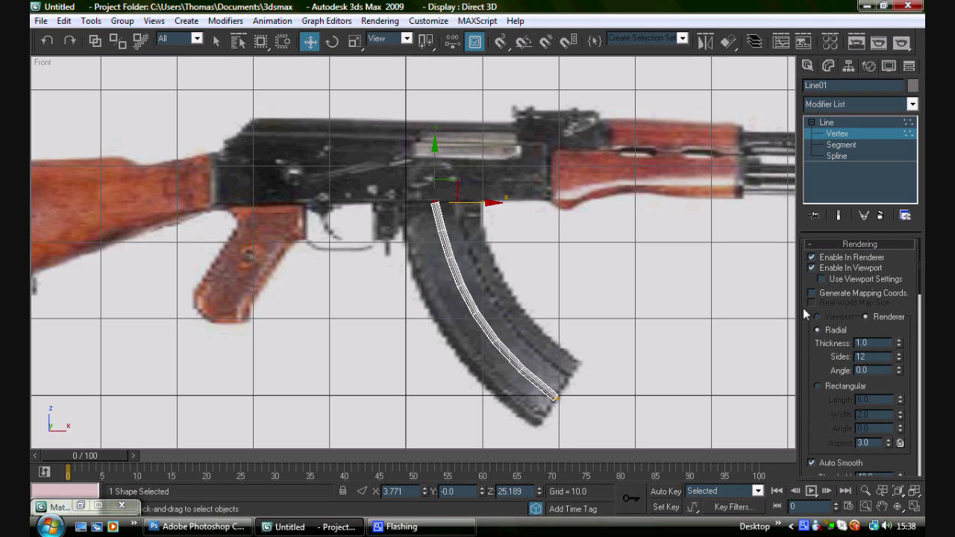
pyautogui.click(818, 387)
pyautogui.scroll(-2, 815, 403)
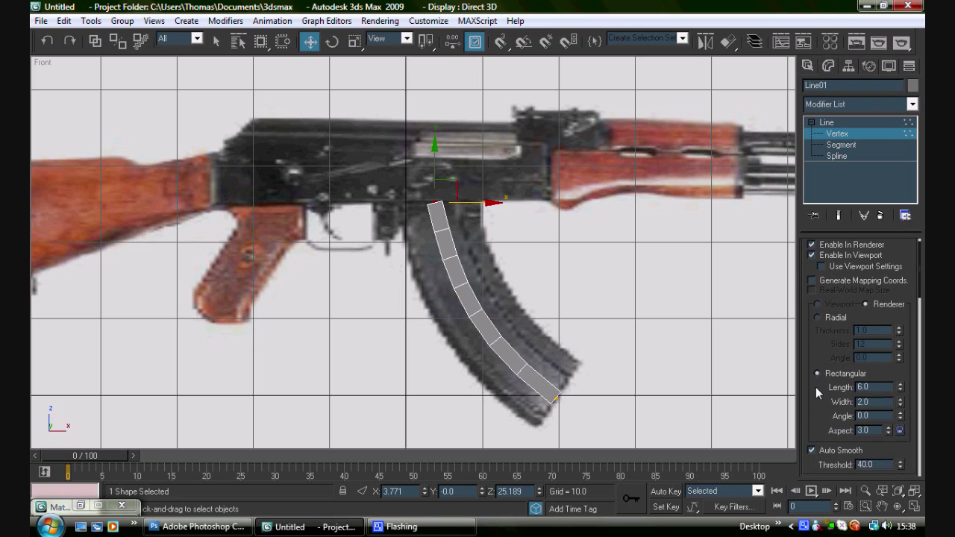
pyautogui.moveTo(901, 374)
pyautogui.mouseDown()
pyautogui.moveTo(902, 363)
pyautogui.moveTo(901, 379)
pyautogui.mouseUp()
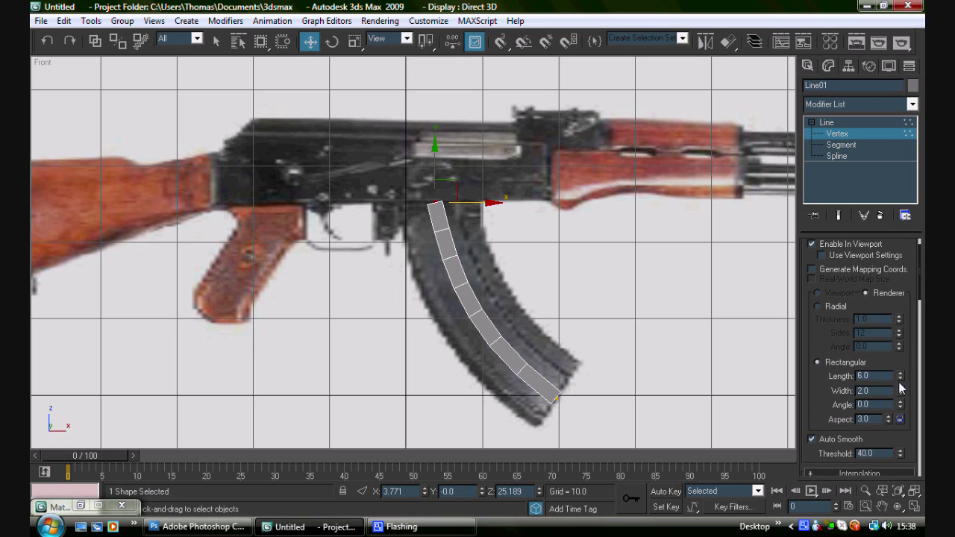
pyautogui.moveTo(901, 395); pyautogui.dragTo(902, 320)
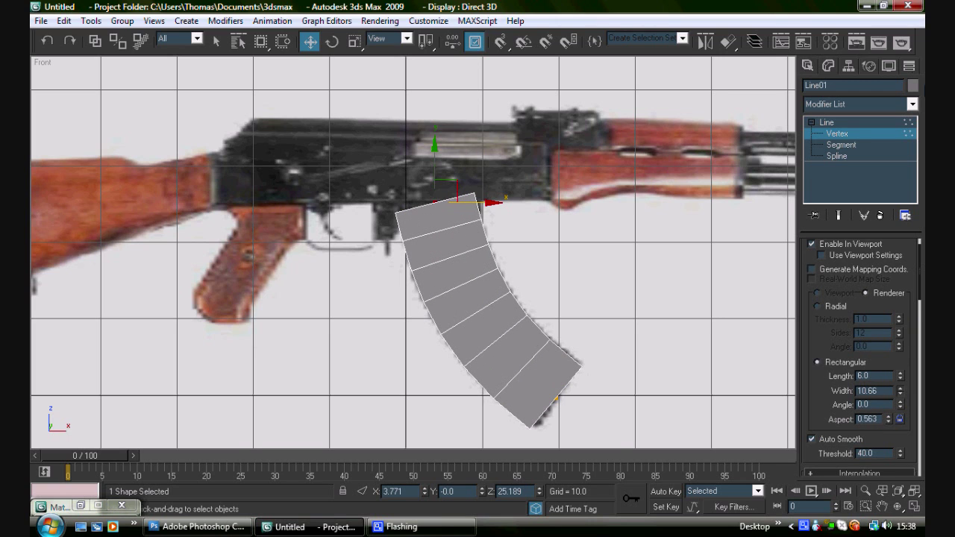
# Return to the four-view layout and reduce the magazine's rectangular cross-section length to 4.68
pyautogui.click(912, 507)
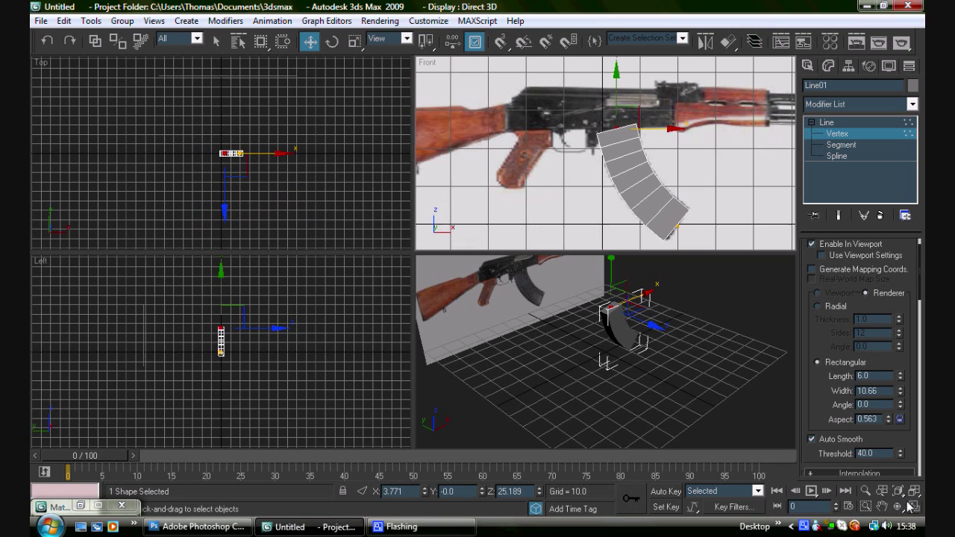
pyautogui.rightClick(643, 346)
pyautogui.click(880, 507)
pyautogui.moveTo(610, 326); pyautogui.dragTo(609, 399)
pyautogui.scroll(5, 609, 347)
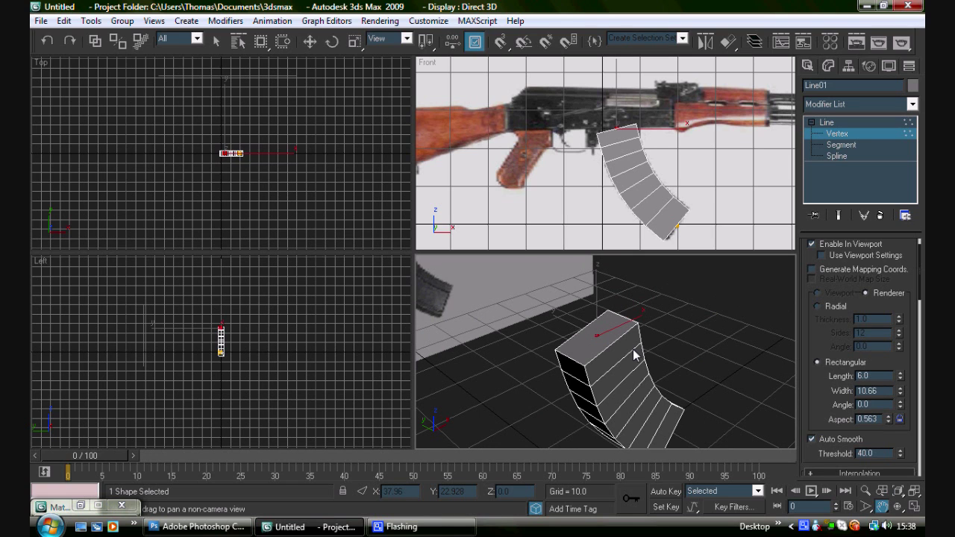
pyautogui.scroll(-1, 817, 320)
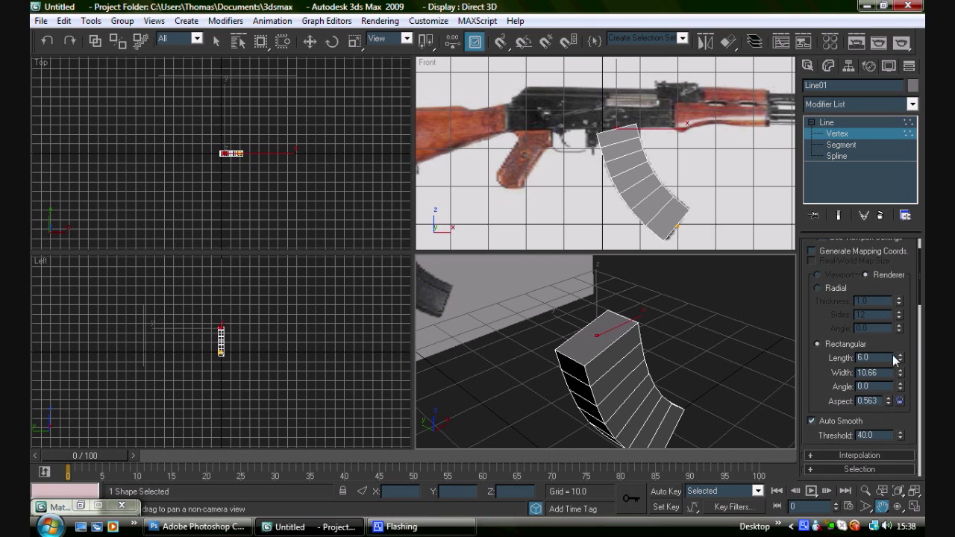
pyautogui.moveTo(900, 361); pyautogui.dragTo(900, 373)
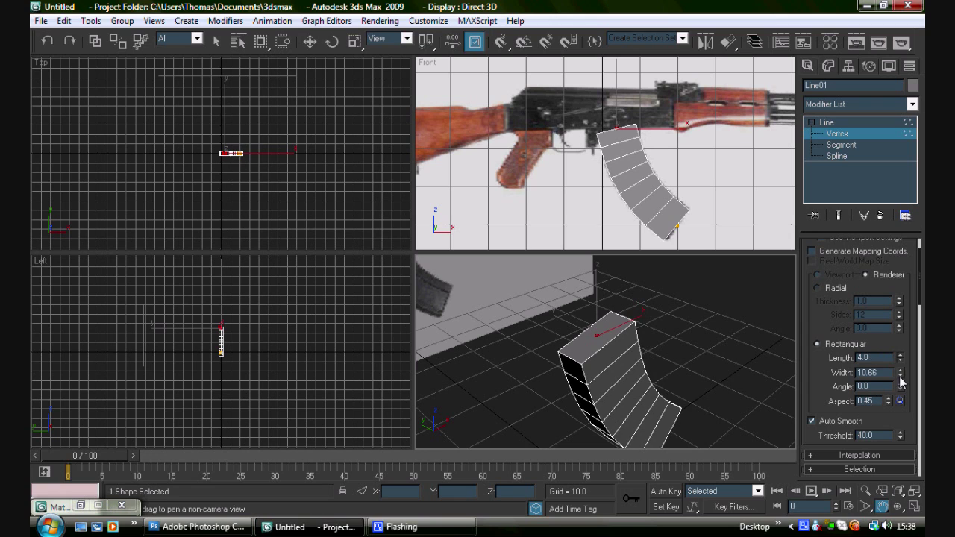
pyautogui.moveTo(899, 376); pyautogui.dragTo(898, 377)
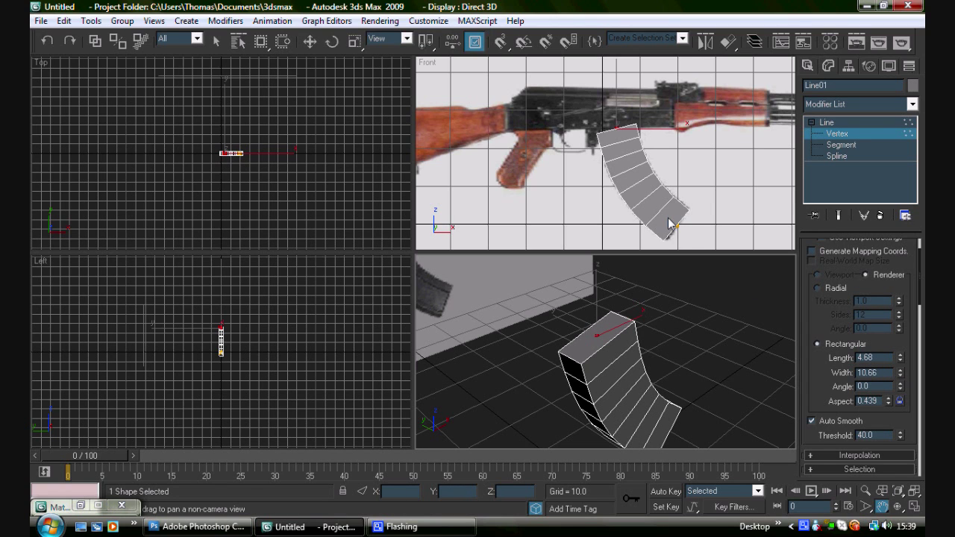
# Make the magazine see-through and maximize the Front view with the magazine enlarged over the reference image
pyautogui.rightClick(659, 193)
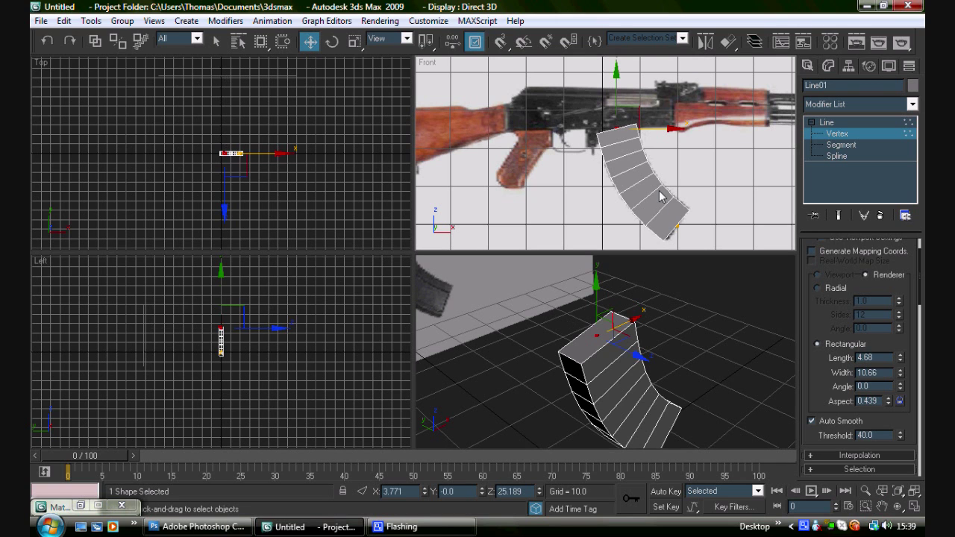
pyautogui.hotkey('alt', 'x')
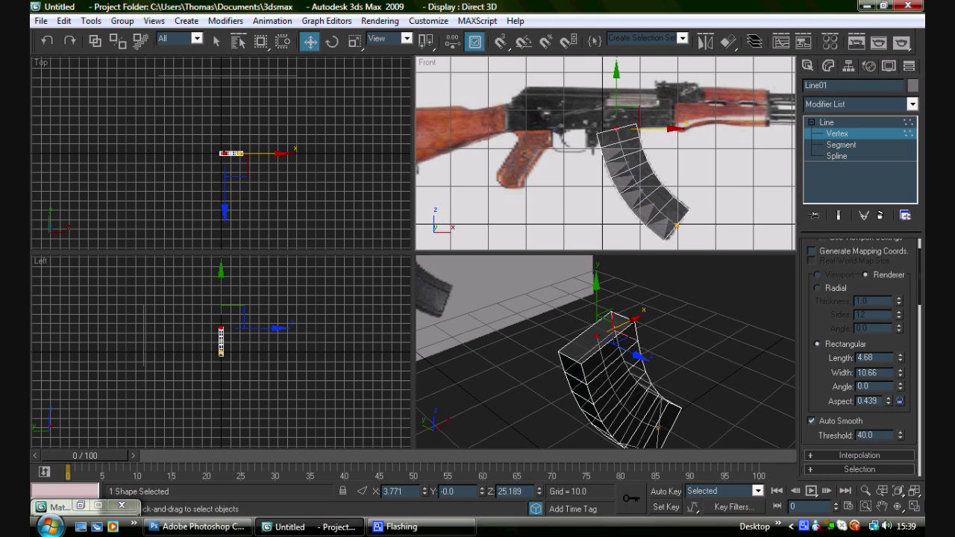
pyautogui.click(914, 506)
pyautogui.click(881, 506)
pyautogui.scroll(6, 400, 273)
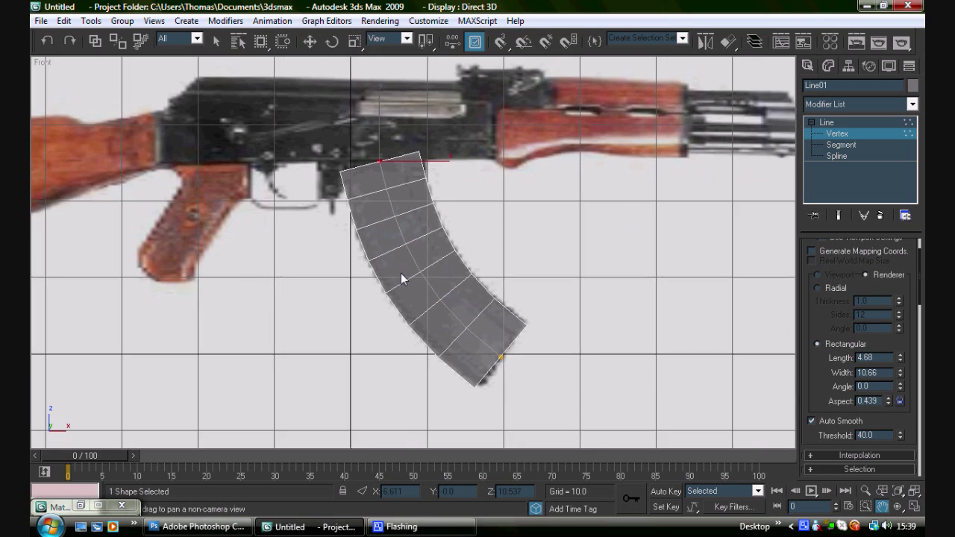
pyautogui.scroll(-2, 389, 218)
pyautogui.moveTo(394, 231); pyautogui.dragTo(397, 271, button='middle')
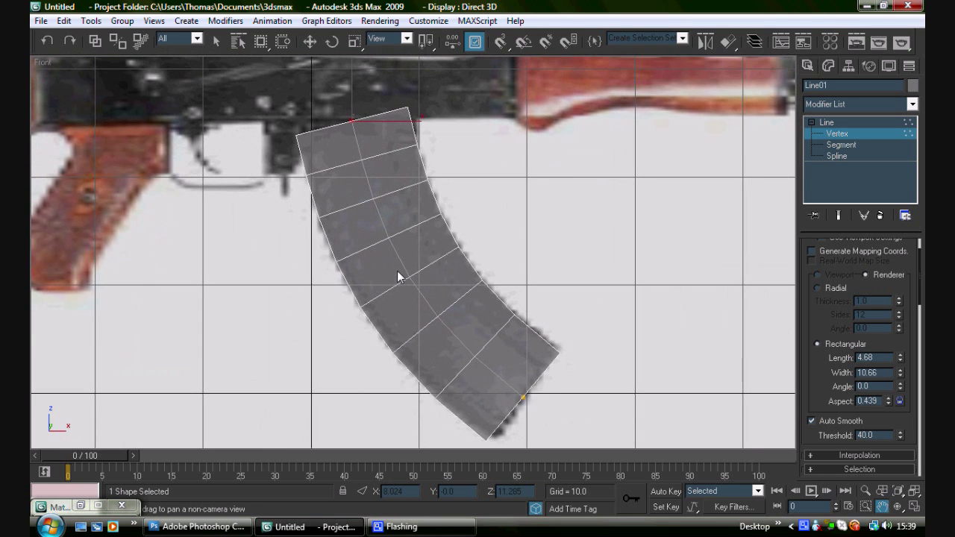
pyautogui.rightClick(455, 286)
pyautogui.click(459, 285)
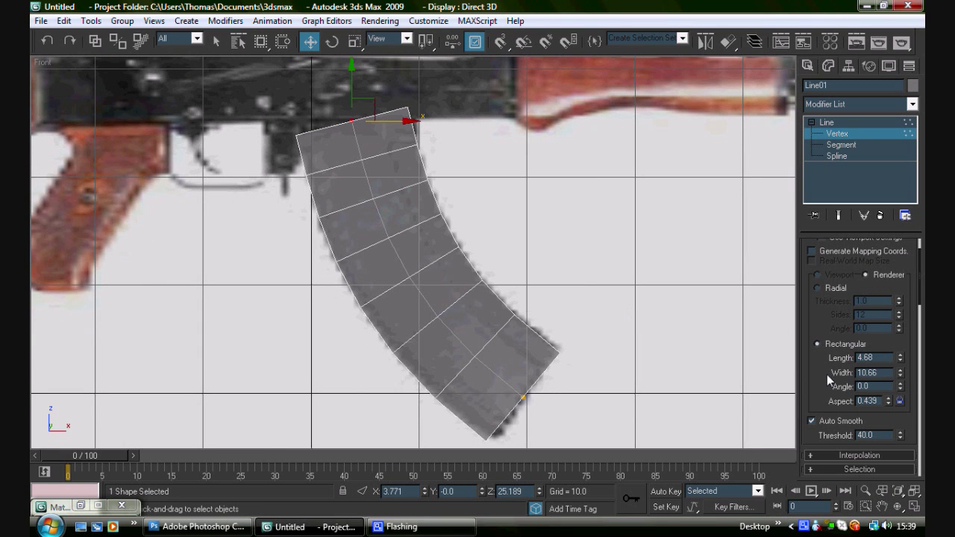
# Set the magazine spline's interpolation steps to 3
pyautogui.moveTo(826, 375); pyautogui.dragTo(826, 353)
pyautogui.click(810, 412)
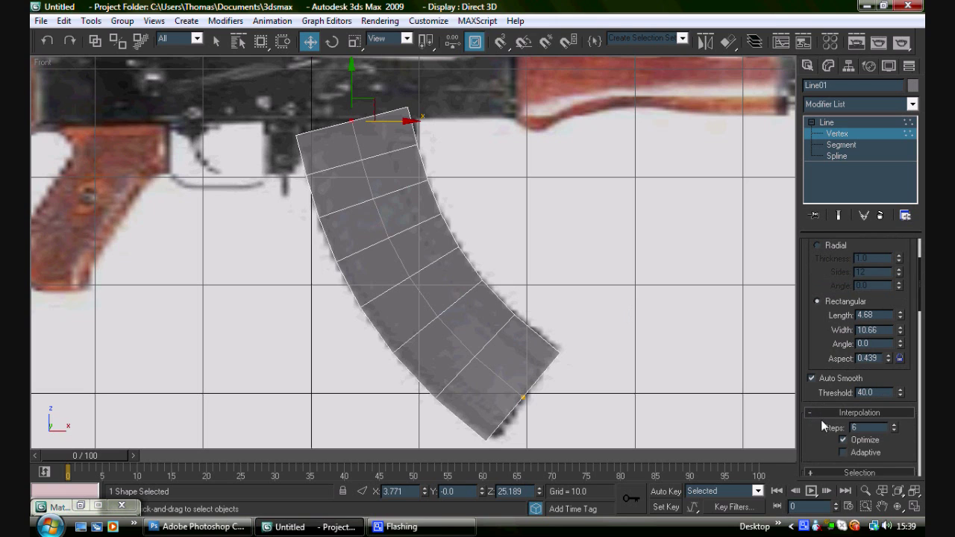
pyautogui.click(893, 430)
pyautogui.click(894, 430)
pyautogui.click(893, 430)
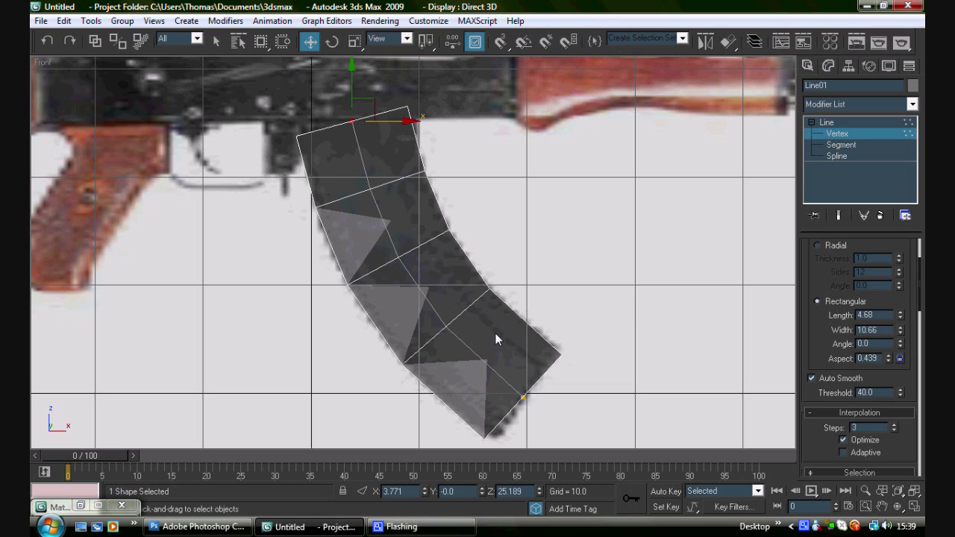
# Convert the magazine spline to an Editable Poly
pyautogui.rightClick(471, 337)
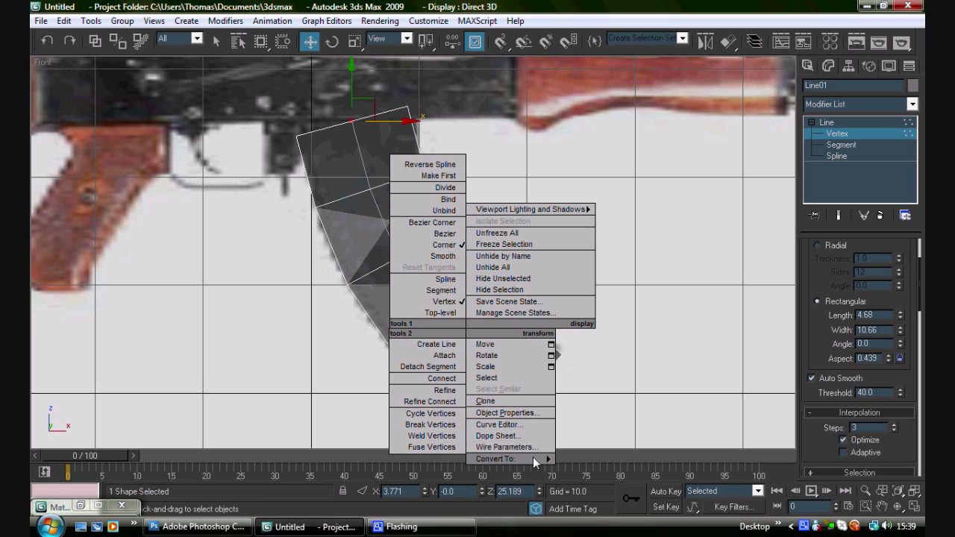
pyautogui.moveTo(534, 462)
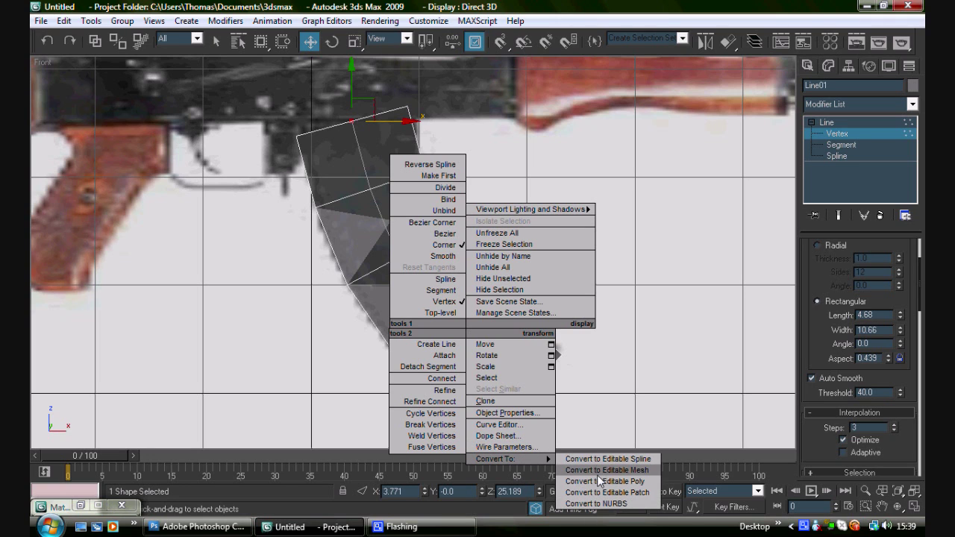
pyautogui.click(600, 481)
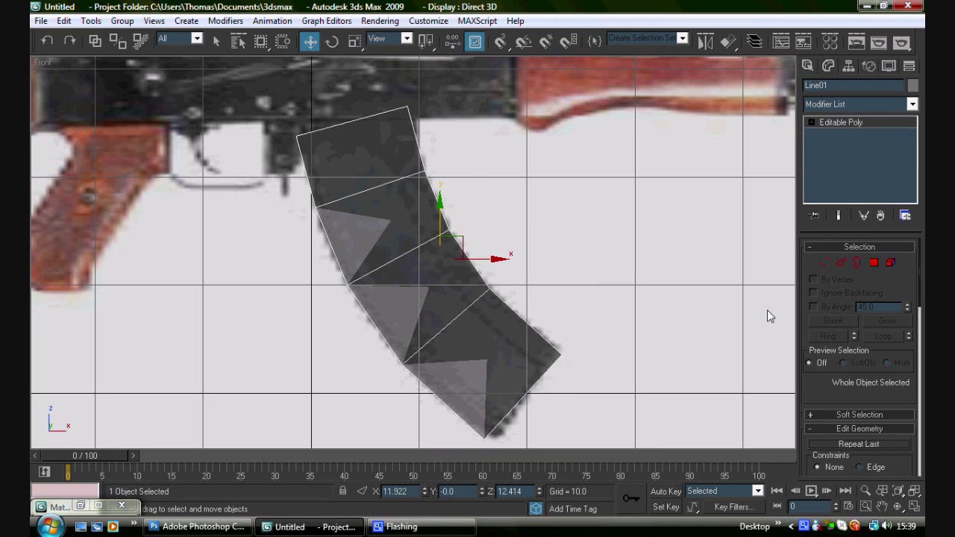
# Connect the magazine's crosswise edges with one lengthwise segment, with Slide set to 55 toward the front curve
pyautogui.click(840, 262)
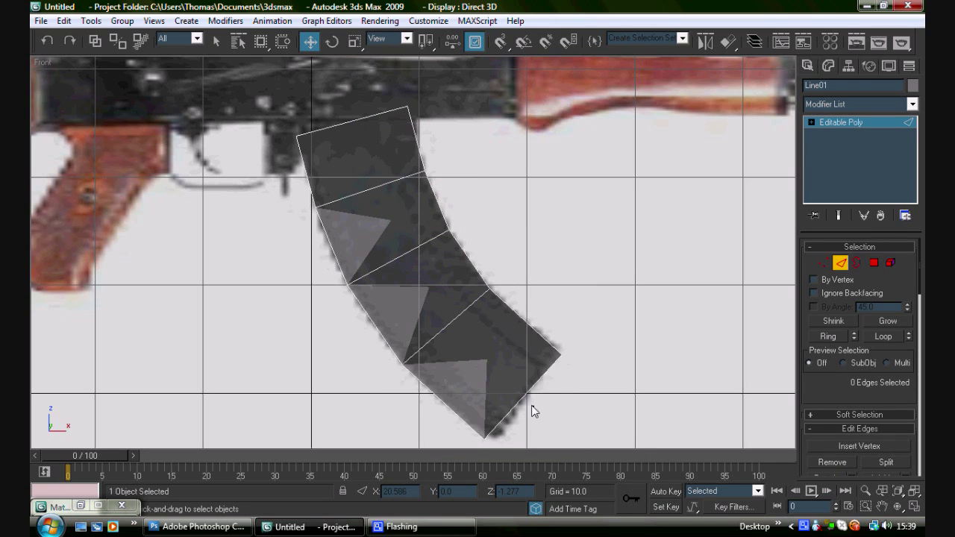
pyautogui.moveTo(534, 406); pyautogui.dragTo(499, 379)
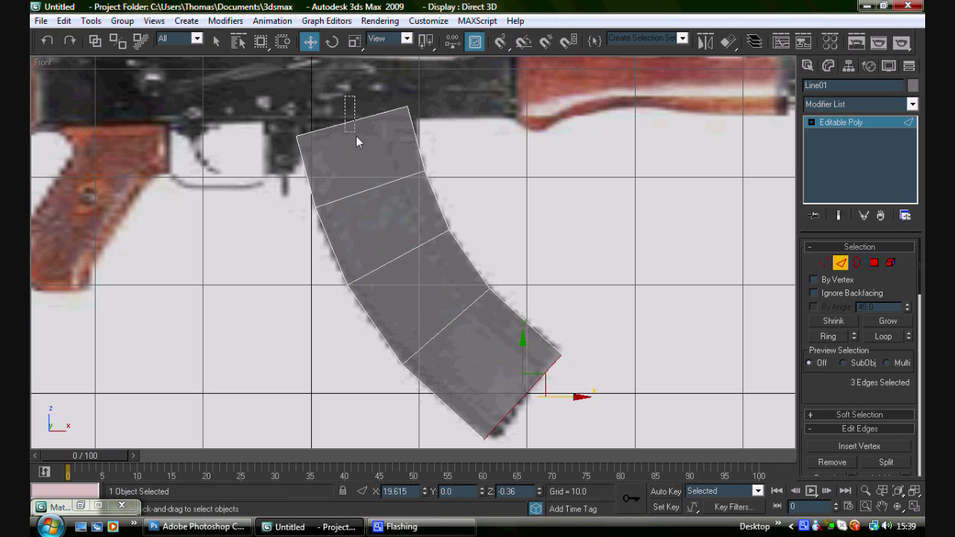
pyautogui.keyDown('ctrl'); pyautogui.moveTo(355, 136); pyautogui.dragTo(356, 138); pyautogui.keyUp('ctrl')
pyautogui.keyDown('ctrl'); pyautogui.moveTo(374, 171); pyautogui.dragTo(391, 224); pyautogui.keyUp('ctrl')
pyautogui.keyDown('ctrl'); pyautogui.moveTo(395, 239); pyautogui.dragTo(415, 285); pyautogui.keyUp('ctrl')
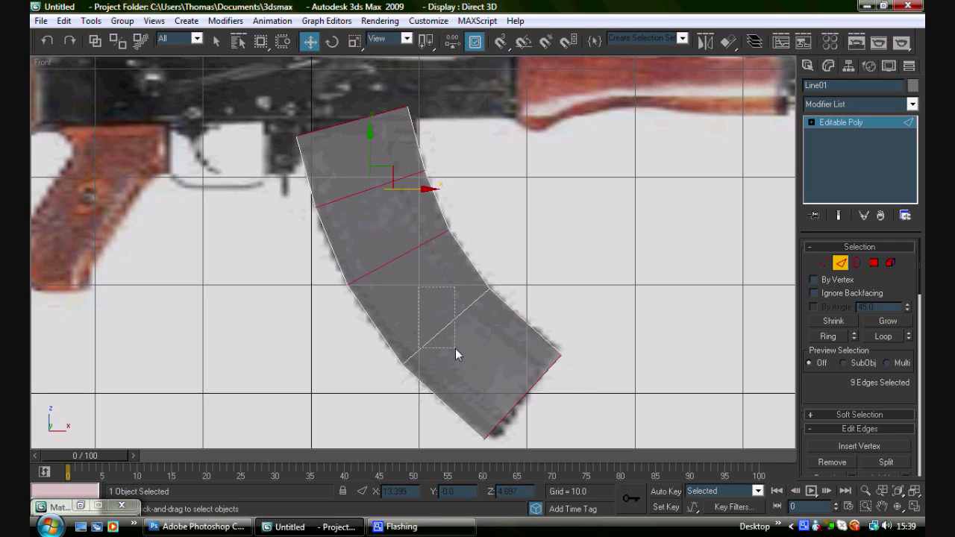
pyautogui.keyDown('ctrl'); pyautogui.moveTo(455, 348); pyautogui.dragTo(455, 348); pyautogui.keyUp('ctrl')
pyautogui.rightClick(497, 342)
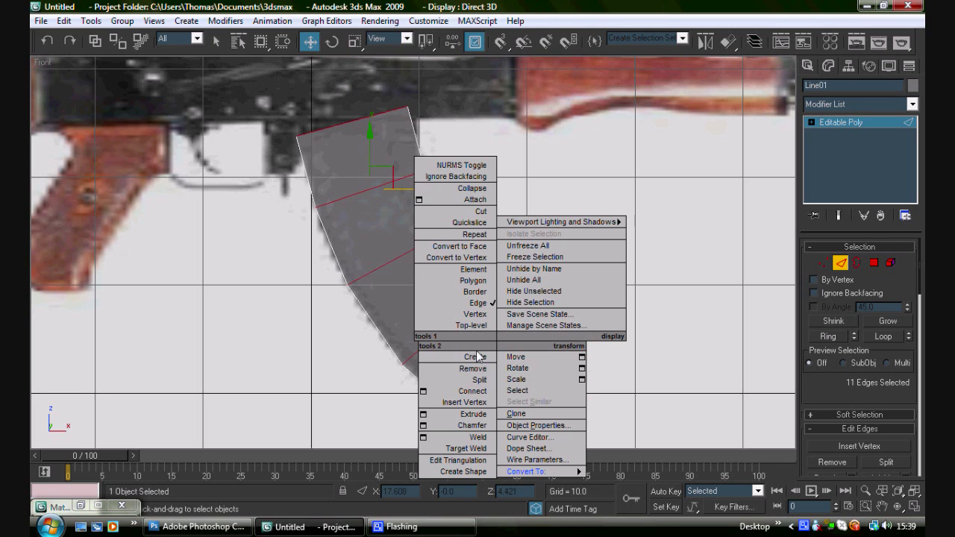
pyautogui.click(423, 392)
pyautogui.moveTo(464, 204); pyautogui.dragTo(646, 118)
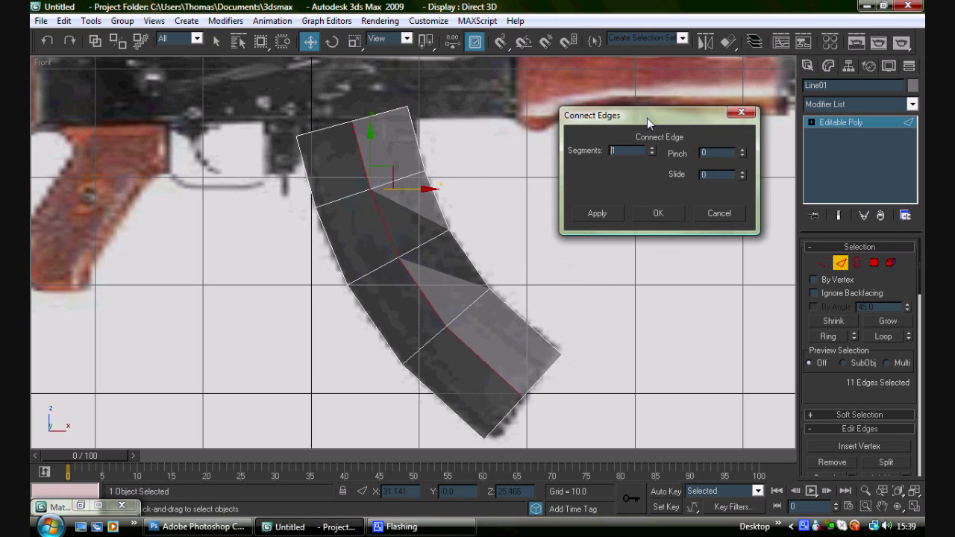
pyautogui.moveTo(742, 178); pyautogui.dragTo(803, 103)
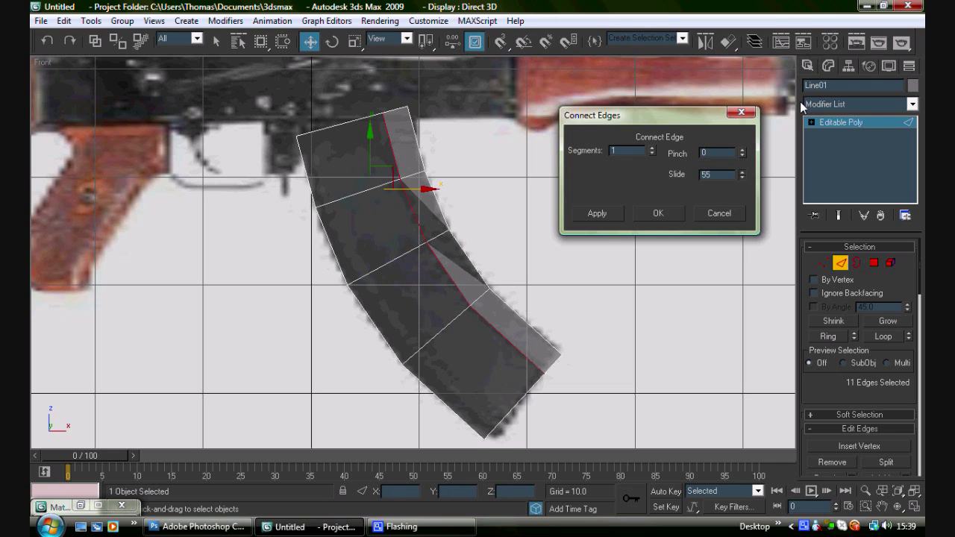
pyautogui.click(655, 212)
pyautogui.click(691, 279)
# Move the magazine's rear and front top corner vertices to roughly level the sloping top edge
pyautogui.press('1')
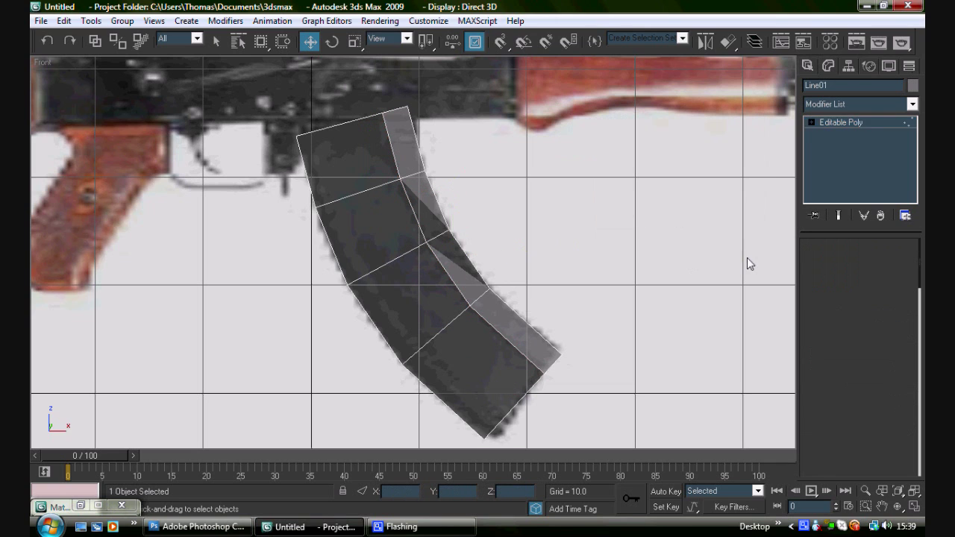
pyautogui.moveTo(244, 103); pyautogui.dragTo(303, 94)
pyautogui.moveTo(387, 91); pyautogui.dragTo(430, 145)
pyautogui.moveTo(409, 79); pyautogui.dragTo(408, 84)
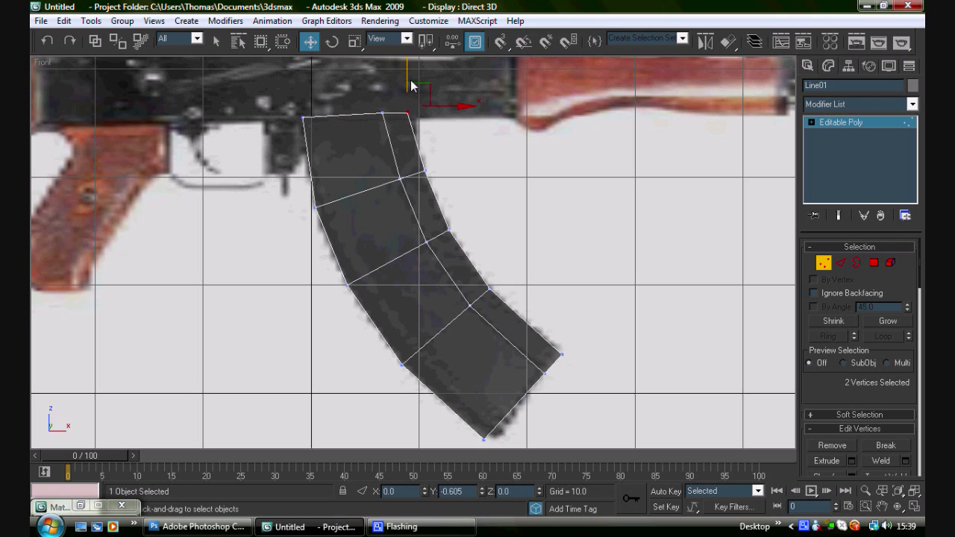
# Flatten the magazine's top row of vertices vertically and lower it to the underside of the receiver
pyautogui.moveTo(273, 115); pyautogui.dragTo(420, 139)
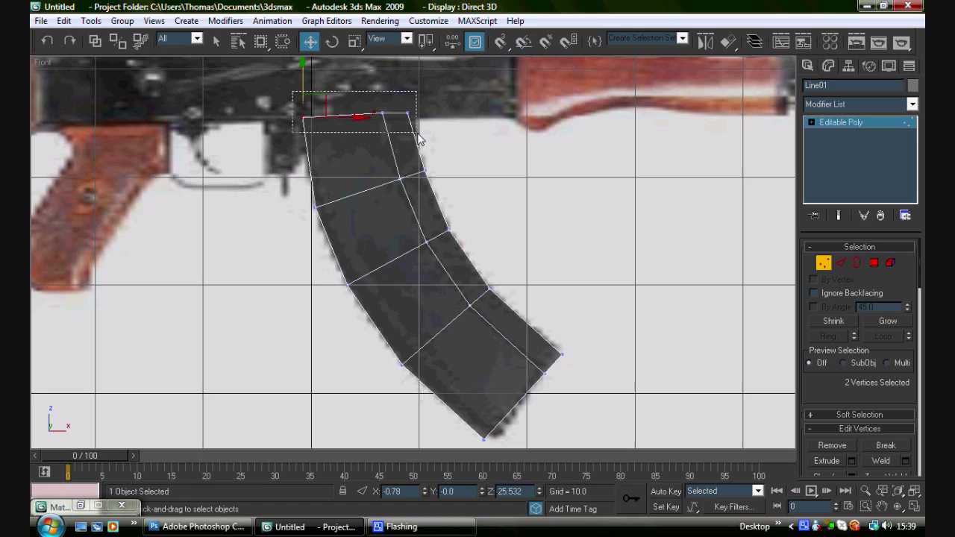
pyautogui.press('r')
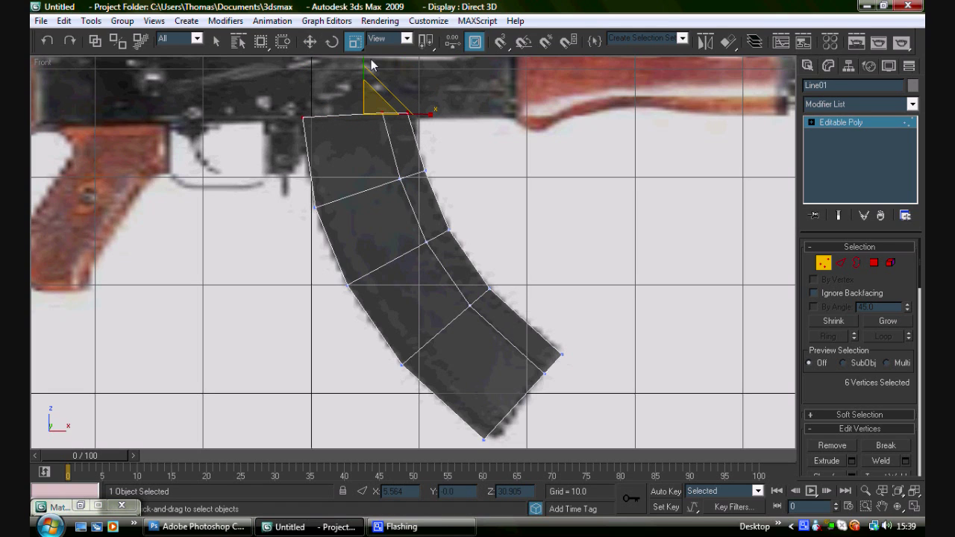
pyautogui.moveTo(365, 58); pyautogui.dragTo(337, 528)
pyautogui.press('w')
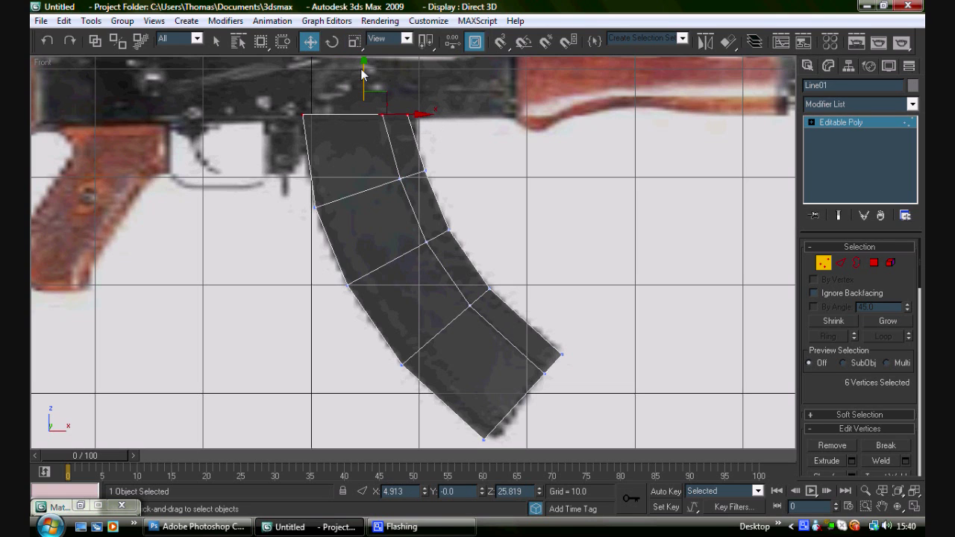
pyautogui.moveTo(365, 75); pyautogui.dragTo(367, 80)
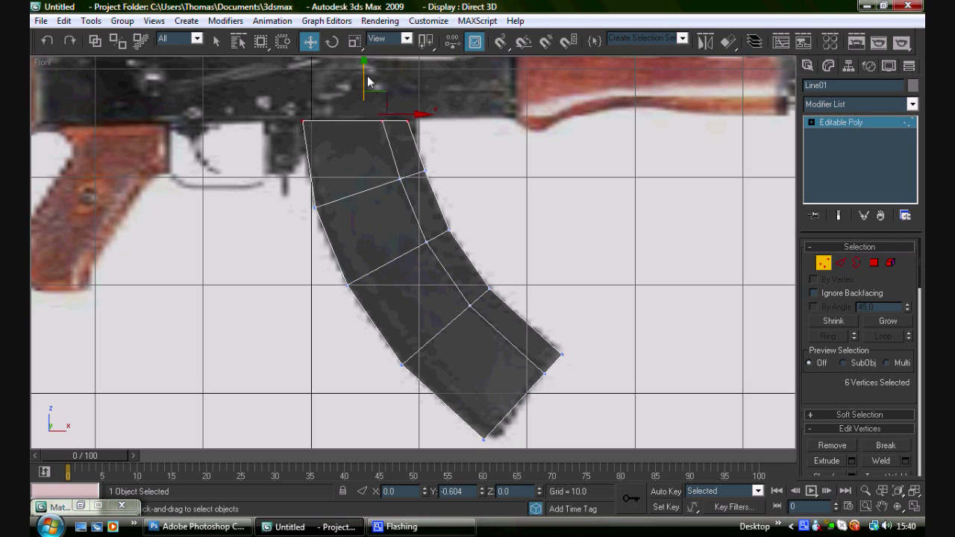
# Shift the magazine's top vertices slightly forward to match the magazine's upper sides in the reference image
pyautogui.moveTo(409, 122); pyautogui.dragTo(438, 122)
pyautogui.click(392, 112)
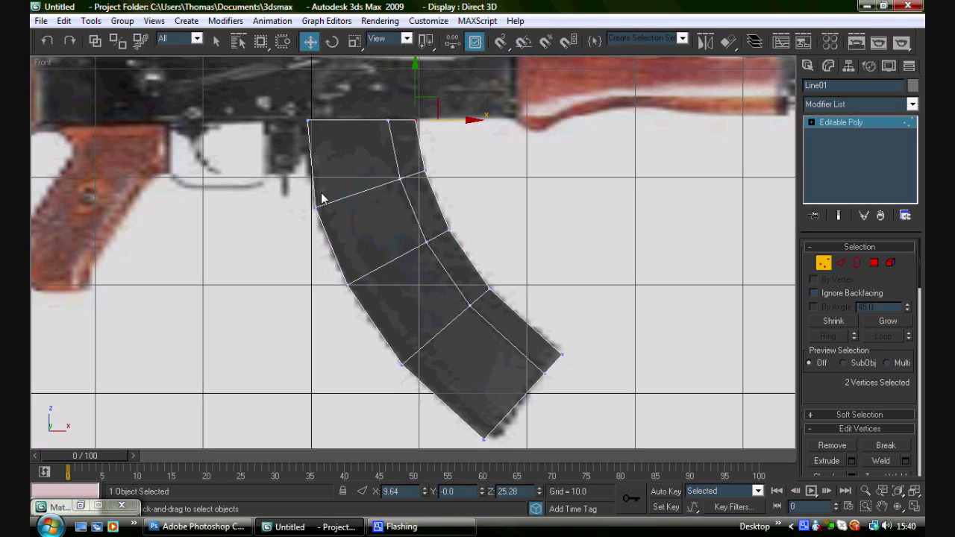
pyautogui.click(288, 214)
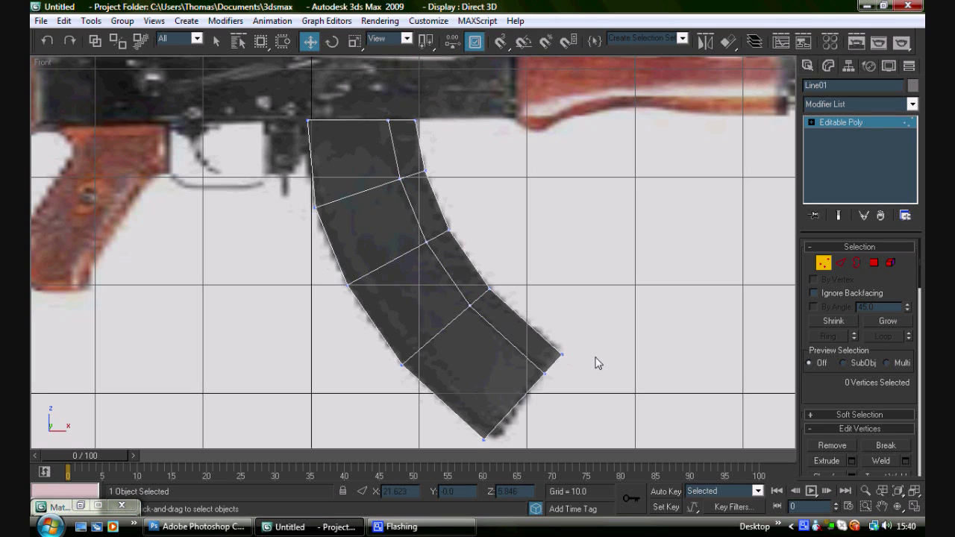
# Reposition the front and rear vertices at the magazine's lower end to match the reference outline
pyautogui.moveTo(539, 341); pyautogui.dragTo(571, 384)
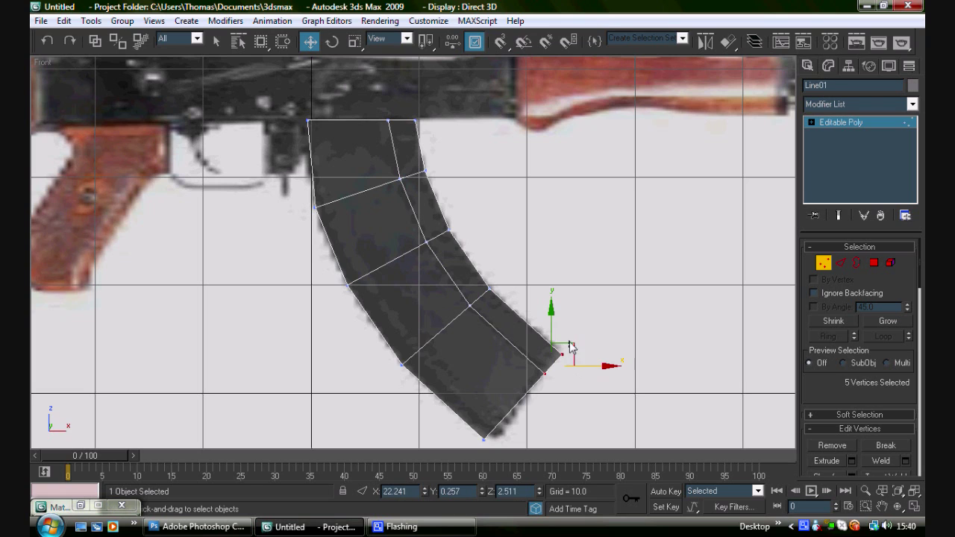
pyautogui.moveTo(540, 337); pyautogui.dragTo(572, 341)
pyautogui.moveTo(466, 421); pyautogui.dragTo(502, 452)
pyautogui.moveTo(508, 418); pyautogui.dragTo(519, 422)
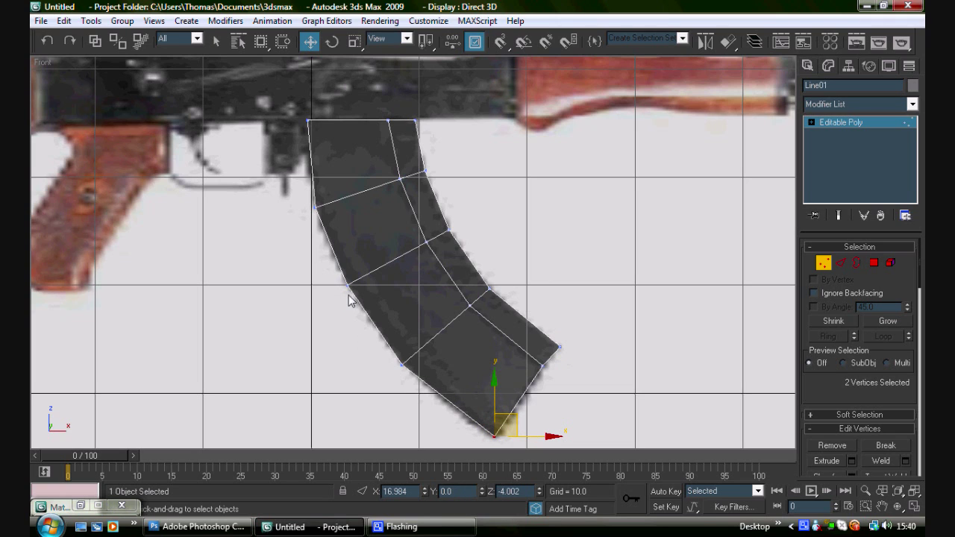
# Move the two middle vertex rows of the front curve and the top front corner onto the reference outline
pyautogui.moveTo(418, 221); pyautogui.dragTo(462, 226)
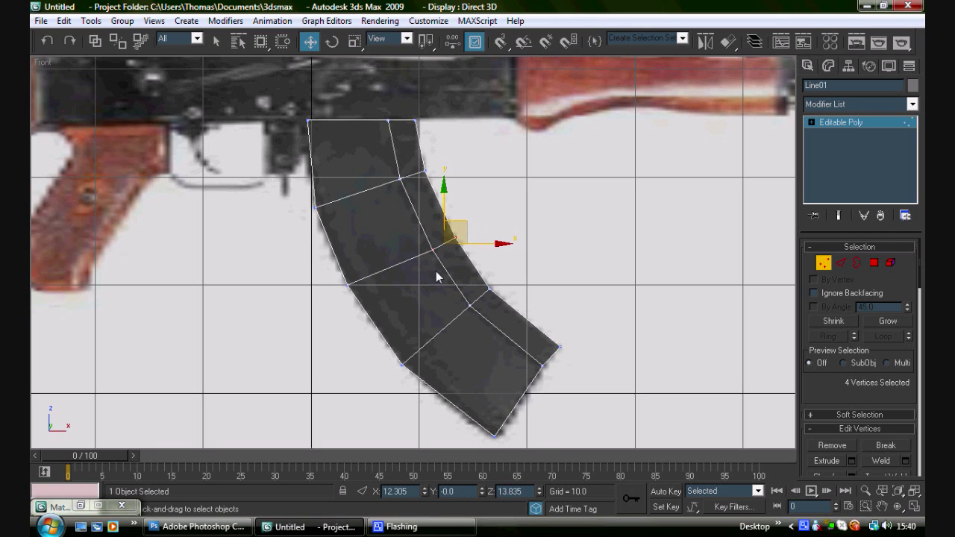
pyautogui.moveTo(436, 272); pyautogui.dragTo(504, 335)
pyautogui.moveTo(501, 273); pyautogui.dragTo(509, 285)
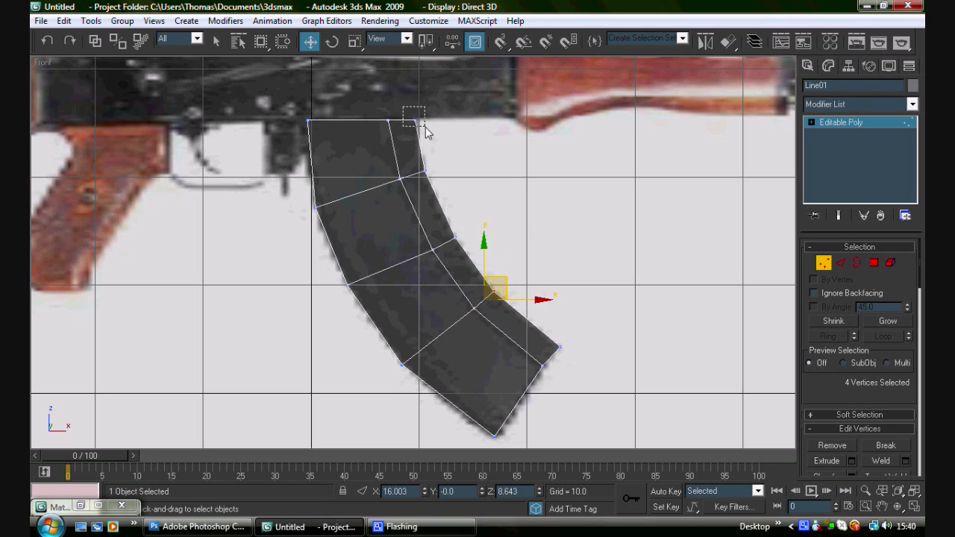
pyautogui.moveTo(426, 131); pyautogui.dragTo(448, 120)
pyautogui.click(493, 187)
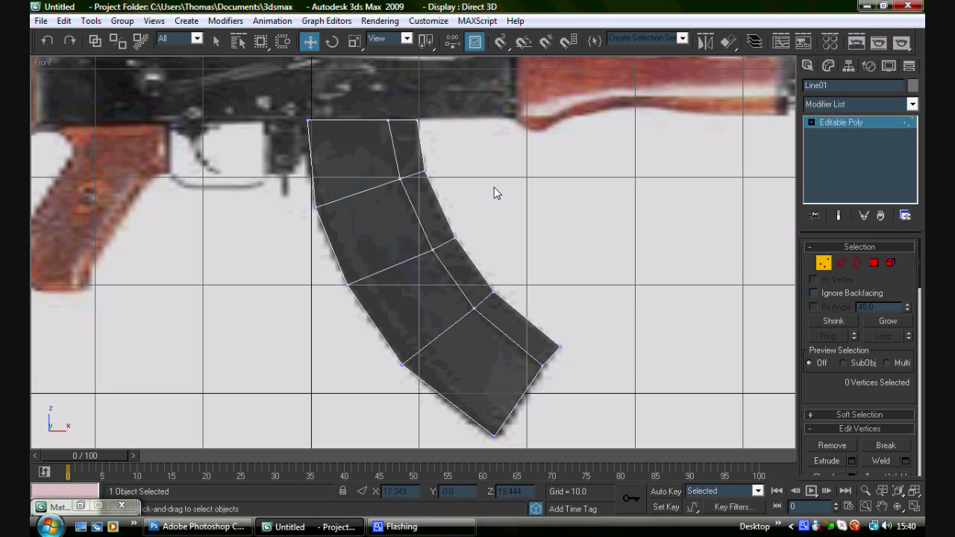
# Pull the front curve's central vertices slightly back and up to smooth the magazine's bend
pyautogui.moveTo(412, 226); pyautogui.dragTo(456, 268)
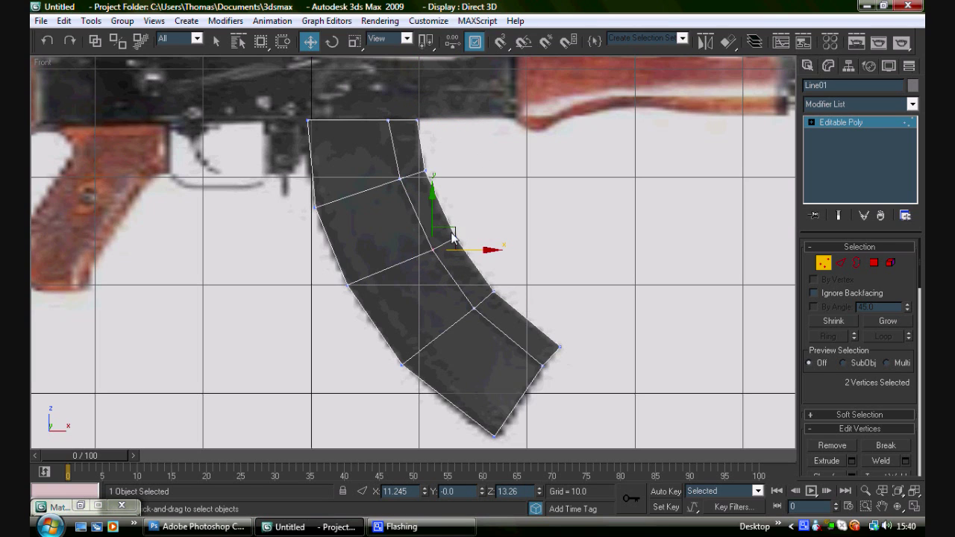
pyautogui.moveTo(409, 228); pyautogui.dragTo(466, 262)
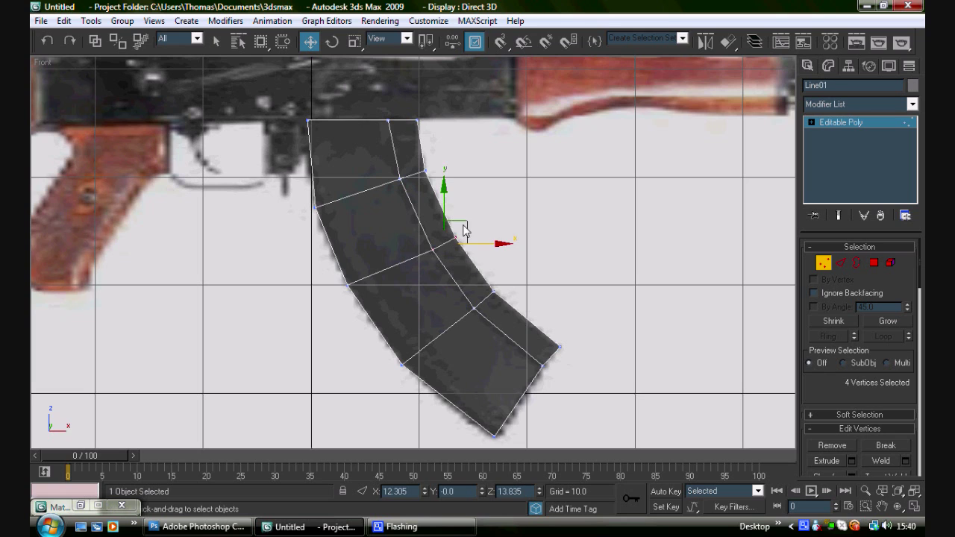
pyautogui.click(480, 191)
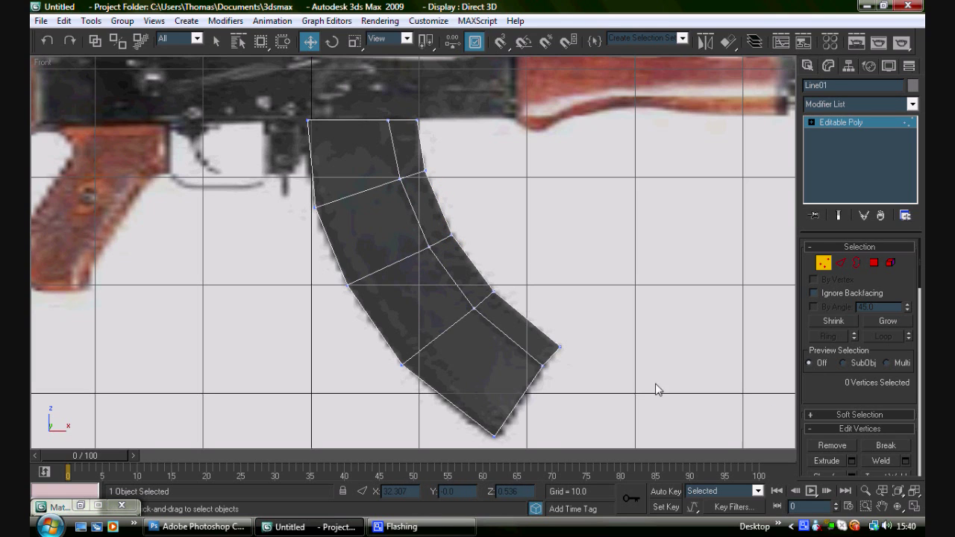
# Nudge the front corner vertices of the magazine's lower end slightly inward to the reference outline
pyautogui.moveTo(550, 330); pyautogui.dragTo(580, 328)
pyautogui.click(582, 312)
pyautogui.moveTo(545, 323); pyautogui.dragTo(573, 358)
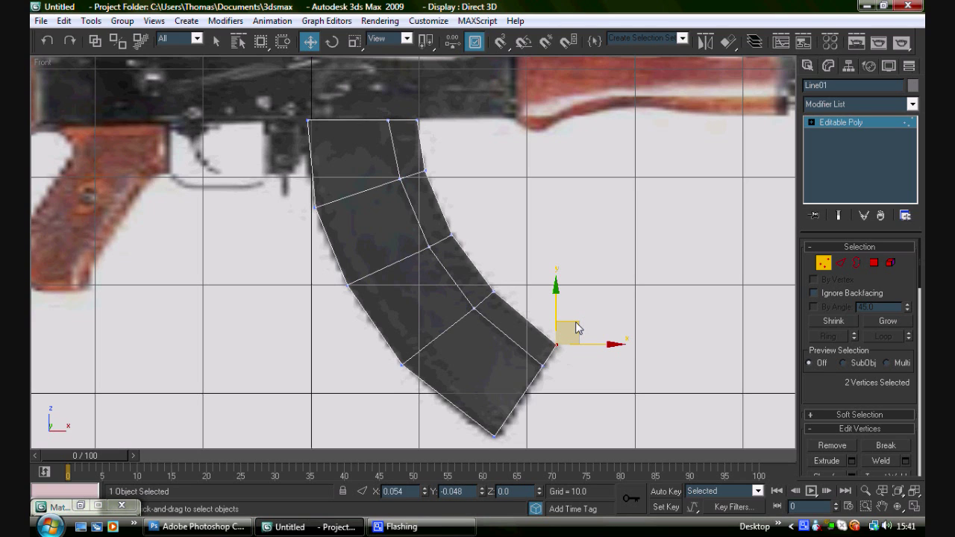
pyautogui.click(602, 310)
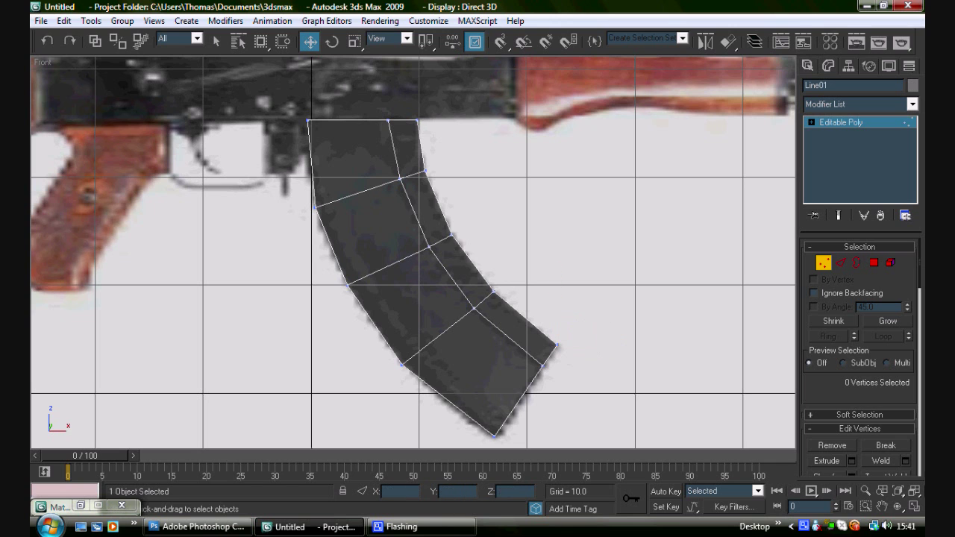
# Maximize the Perspective view and turn it toward the magazine's narrow front side
pyautogui.click(913, 504)
pyautogui.click(638, 359)
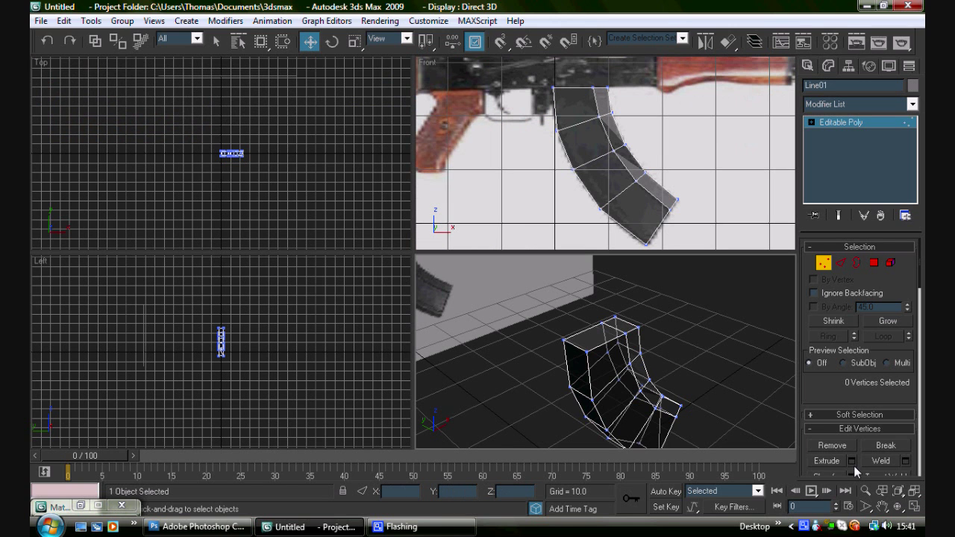
pyautogui.click(914, 505)
pyautogui.click(897, 506)
pyautogui.moveTo(455, 306); pyautogui.dragTo(662, 313)
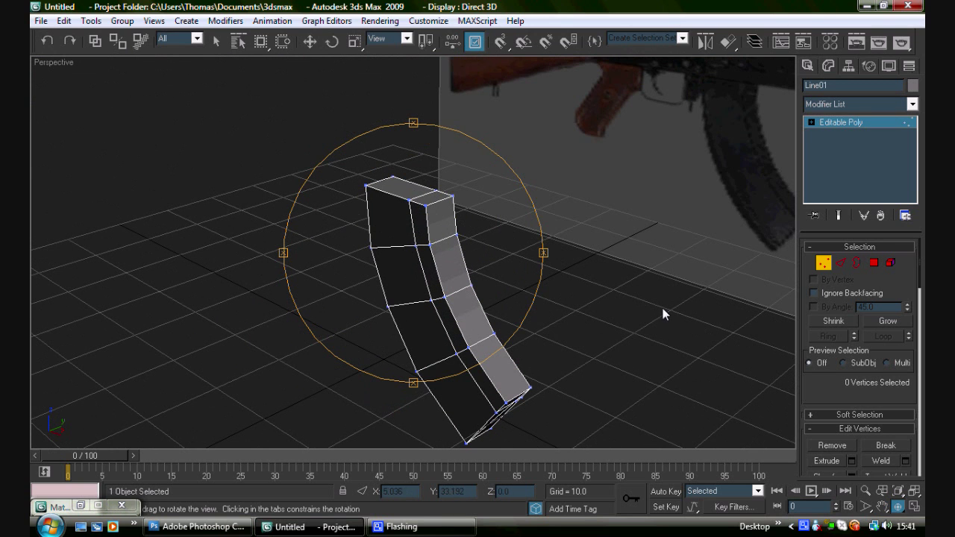
pyautogui.rightClick(444, 244)
pyautogui.press('q')
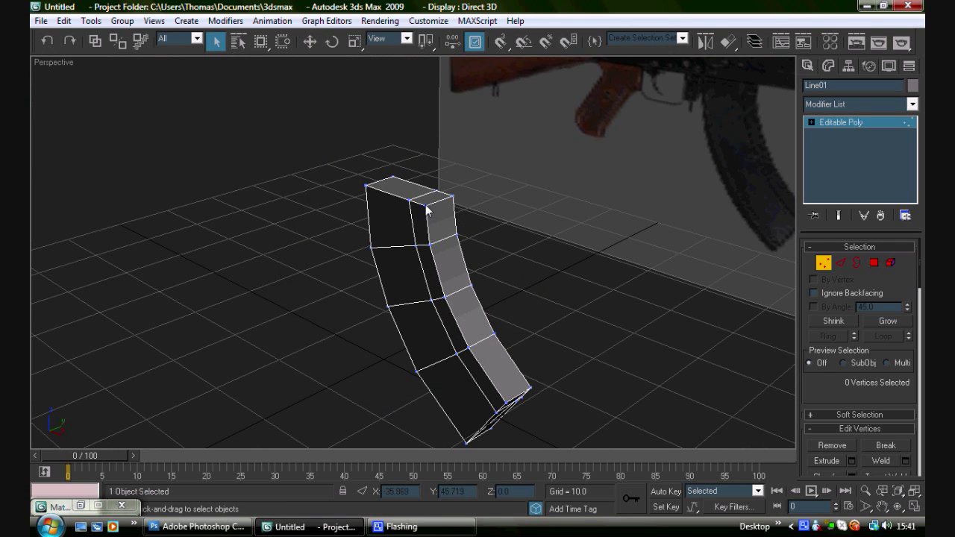
# Narrow the magazine's front face by scaling its ten outer vertices along Y to roughly half their spacing
pyautogui.click(426, 205)
pyautogui.keyDown('ctrl'); pyautogui.click(430, 244); pyautogui.keyUp('ctrl')
pyautogui.keyDown('ctrl'); pyautogui.click(445, 298); pyautogui.keyUp('ctrl')
pyautogui.hotkey('ctrl', 'z')
pyautogui.click(896, 505)
pyautogui.moveTo(564, 341); pyautogui.dragTo(445, 305)
pyautogui.rightClick(444, 304)
pyautogui.keyDown('ctrl'); pyautogui.click(468, 348); pyautogui.keyUp('ctrl')
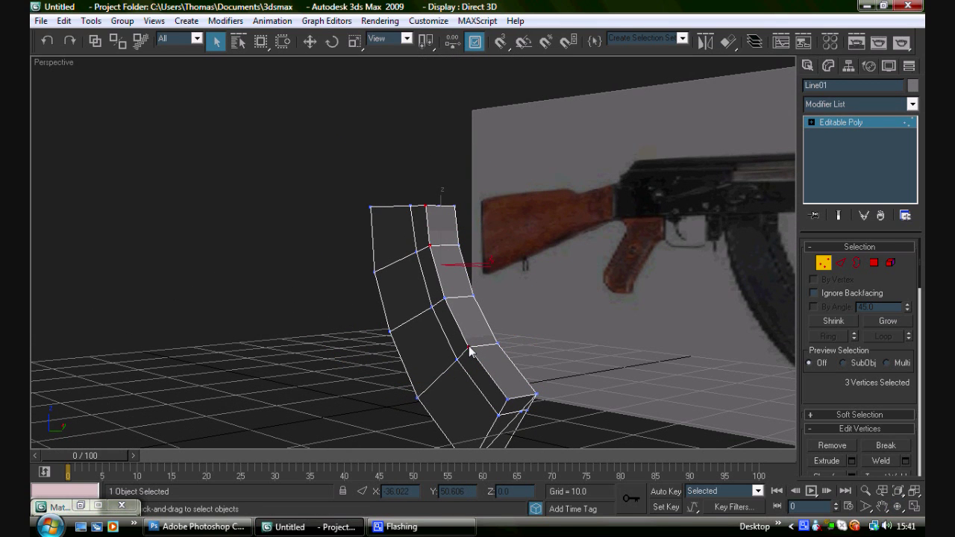
pyautogui.keyDown('ctrl'); pyautogui.click(444, 299); pyautogui.keyUp('ctrl')
pyautogui.keyDown('ctrl'); pyautogui.click(507, 401); pyautogui.keyUp('ctrl')
pyautogui.keyDown('ctrl'); pyautogui.click(535, 395); pyautogui.keyUp('ctrl')
pyautogui.keyDown('ctrl'); pyautogui.click(498, 344); pyautogui.keyUp('ctrl')
pyautogui.keyDown('ctrl'); pyautogui.click(473, 297); pyautogui.keyUp('ctrl')
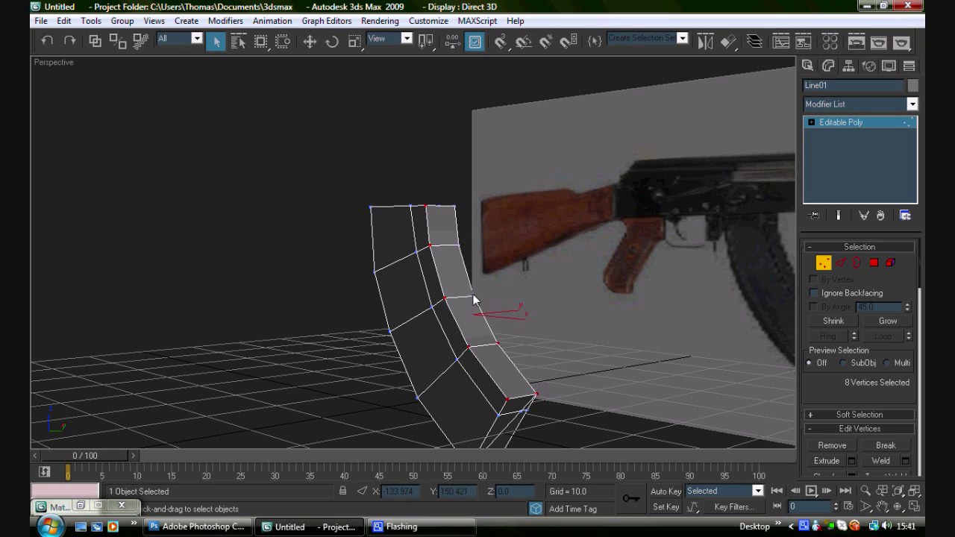
pyautogui.keyDown('ctrl'); pyautogui.click(459, 245); pyautogui.keyUp('ctrl')
pyautogui.keyDown('ctrl'); pyautogui.click(455, 206); pyautogui.keyUp('ctrl')
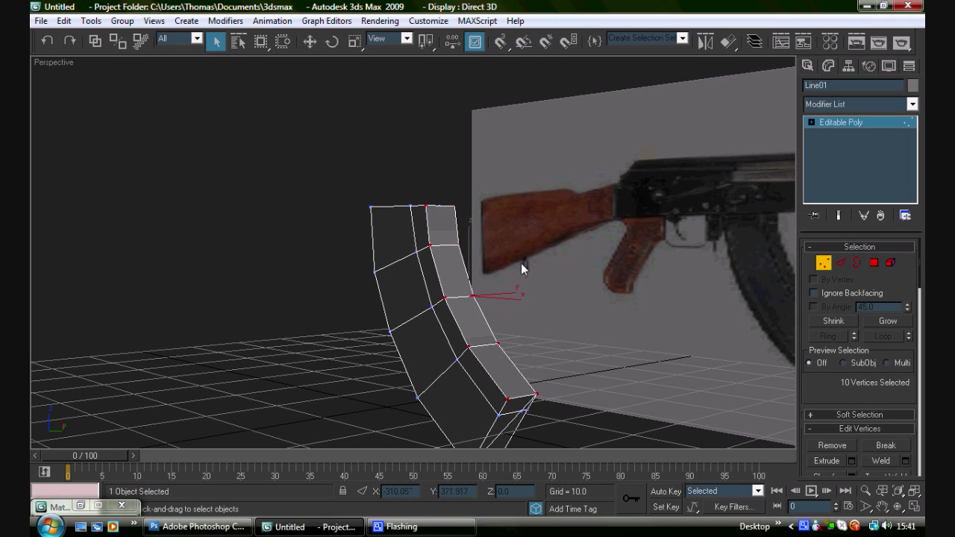
pyautogui.press('r')
pyautogui.moveTo(421, 301); pyautogui.dragTo(443, 297)
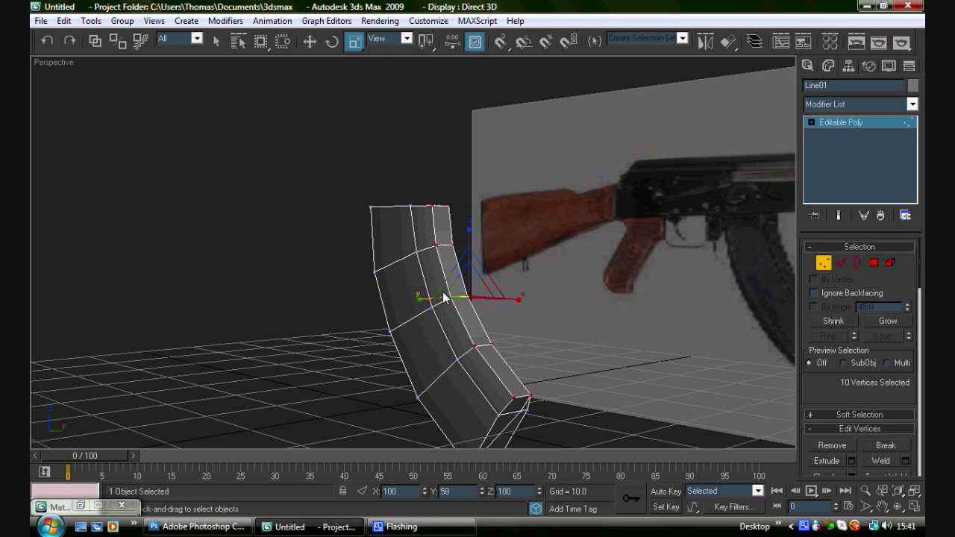
pyautogui.moveTo(443, 293); pyautogui.dragTo(458, 288)
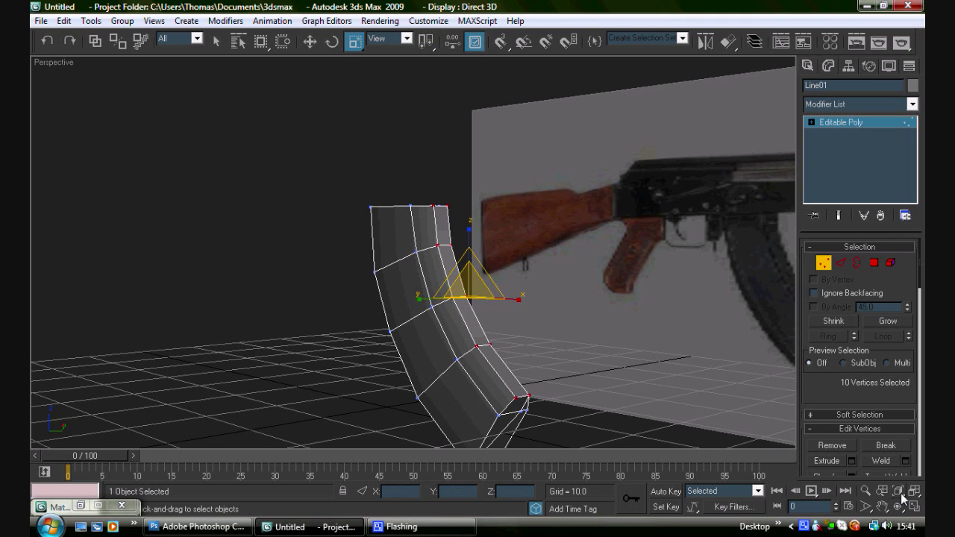
# Remove the two diagonal edges crossing the cap at the magazine's lower end
pyautogui.click(881, 507)
pyautogui.moveTo(566, 333); pyautogui.dragTo(490, 319)
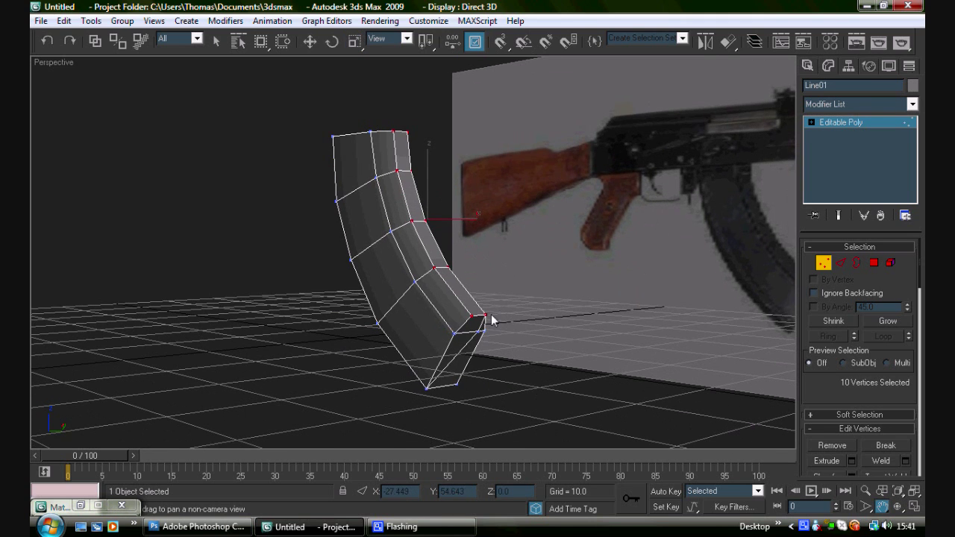
pyautogui.click(841, 263)
pyautogui.click(457, 354)
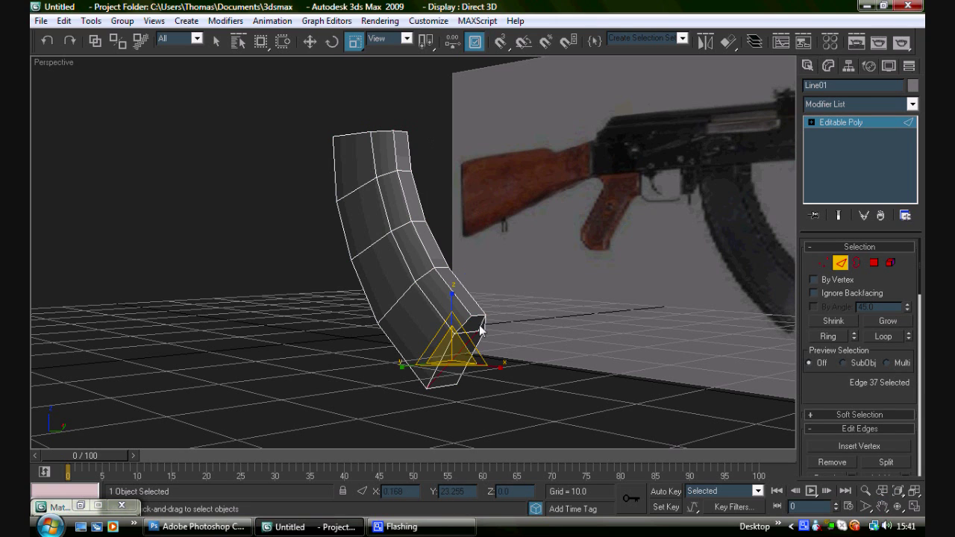
pyautogui.keyDown('ctrl'); pyautogui.click(481, 333); pyautogui.keyUp('ctrl')
pyautogui.click(822, 263)
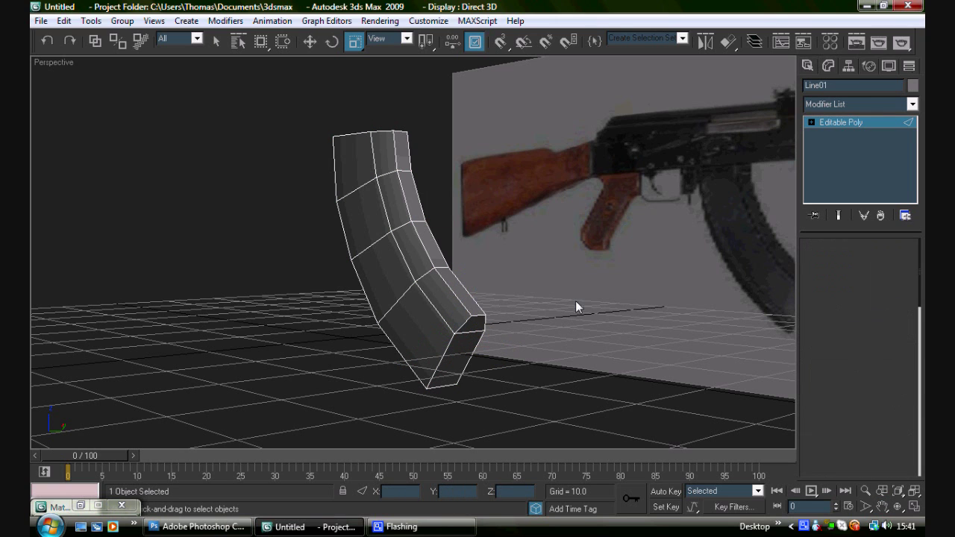
pyautogui.click(479, 341)
# Make the whole magazine slimmer by scaling it non-uniformly along Y at object level
pyautogui.click(898, 506)
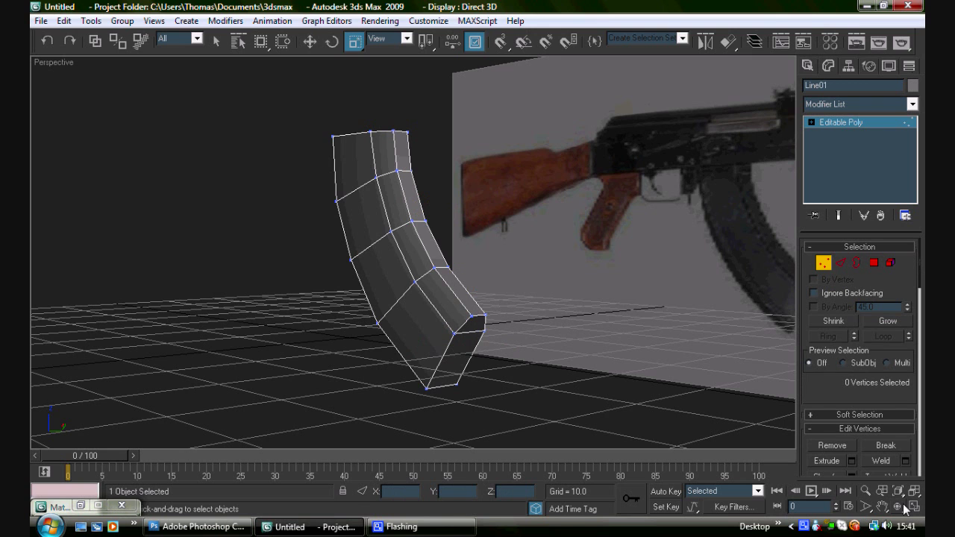
pyautogui.moveTo(402, 258); pyautogui.dragTo(358, 302)
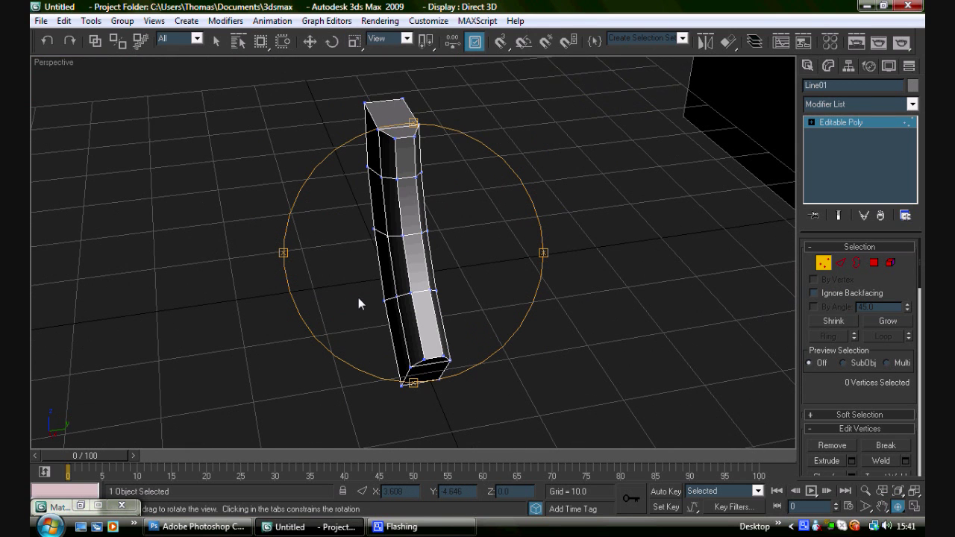
pyautogui.click(856, 122)
pyautogui.press('r')
pyautogui.press('r')
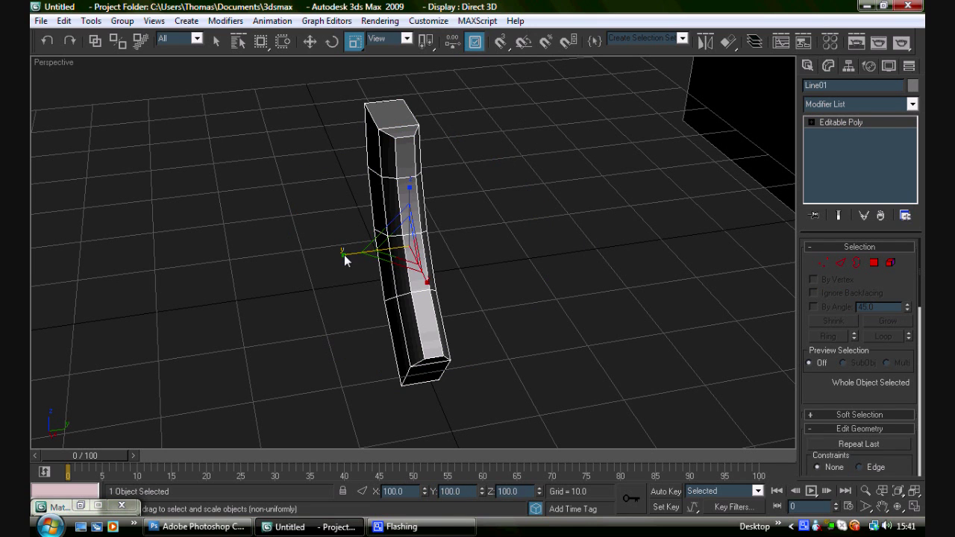
pyautogui.moveTo(344, 255); pyautogui.dragTo(409, 220)
# Select the edge ring across the magazine's beveled front strips and connect it with 1 segment, pinch 0 and slide 55
pyautogui.click(897, 507)
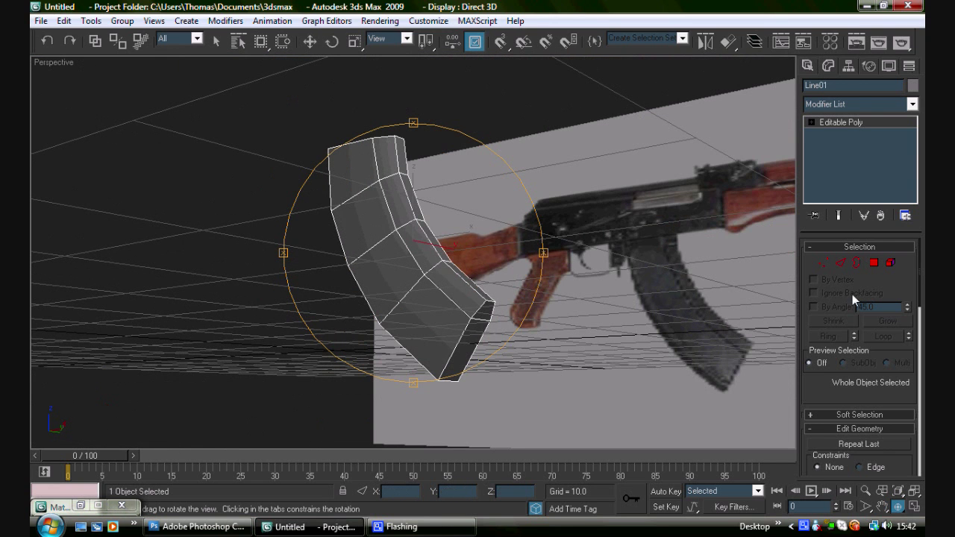
pyautogui.click(840, 263)
pyautogui.click(483, 312)
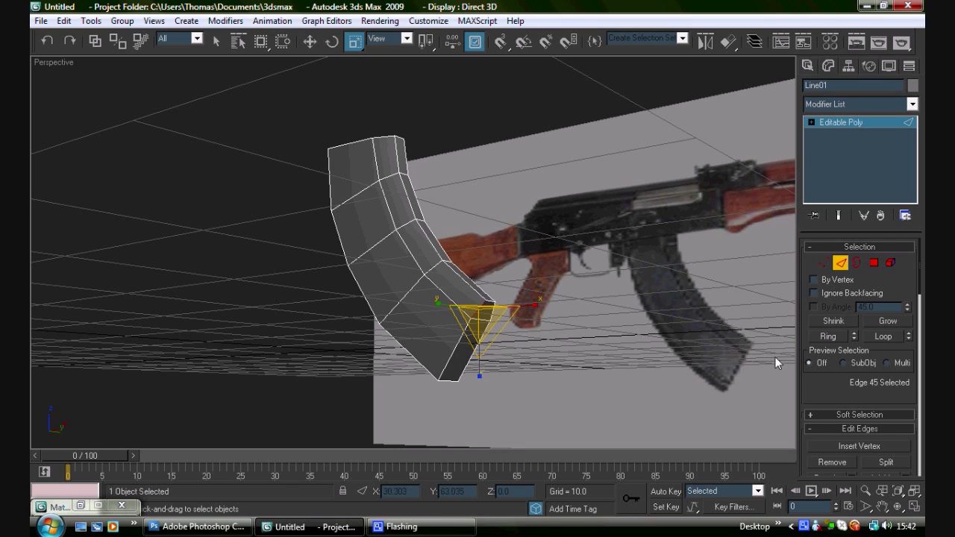
pyautogui.click(881, 338)
pyautogui.hotkey('ctrl', 'z')
pyautogui.click(832, 337)
pyautogui.press('q')
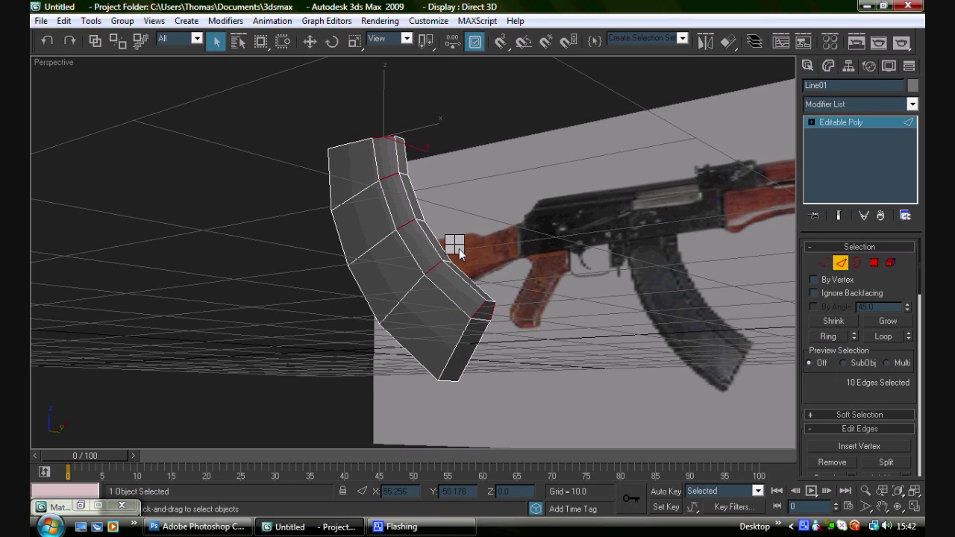
pyautogui.rightClick(458, 254)
pyautogui.click(381, 296)
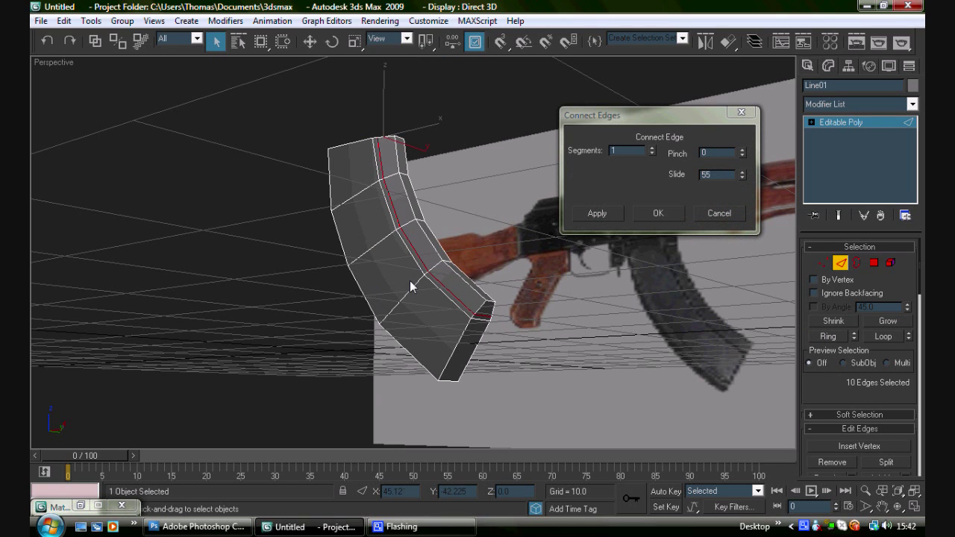
pyautogui.click(658, 213)
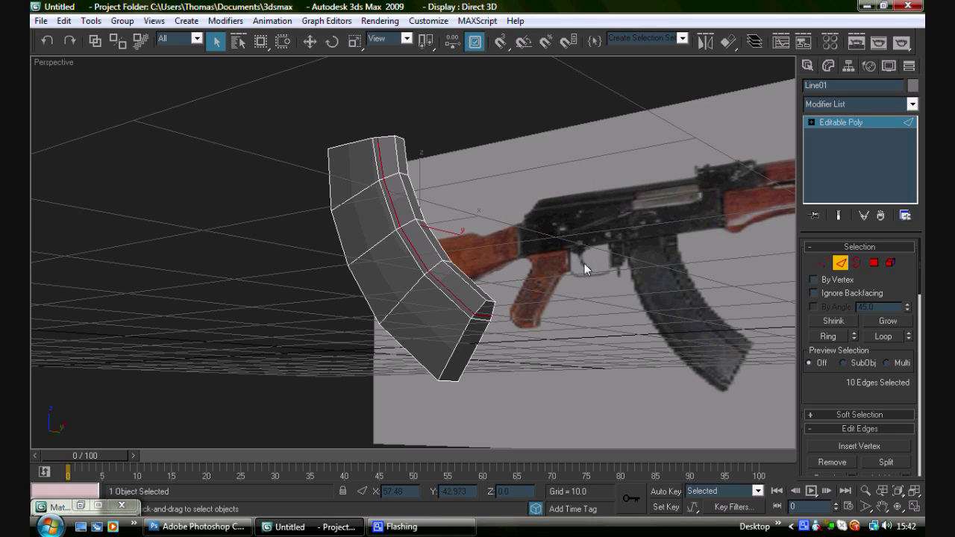
# Pull the newly connected edges slightly inward by scaling them along Y to about 95 percent
pyautogui.press('r')
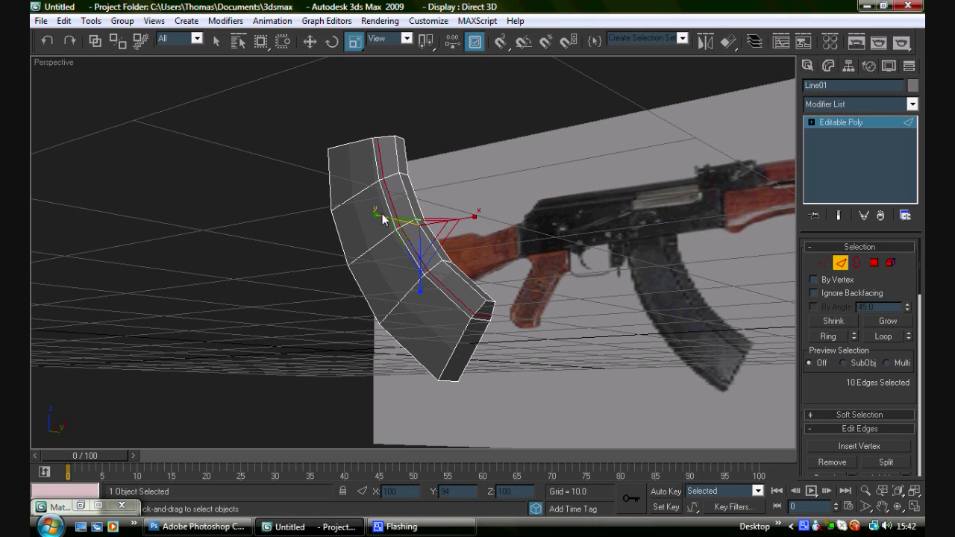
pyautogui.moveTo(382, 217); pyautogui.dragTo(384, 219)
pyautogui.click(897, 508)
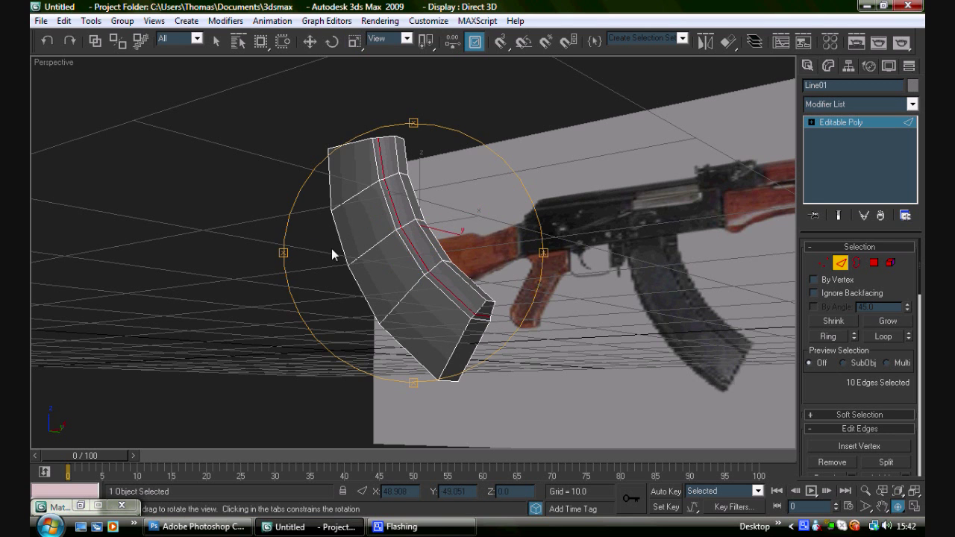
pyautogui.moveTo(331, 248); pyautogui.dragTo(377, 341)
pyautogui.press('r')
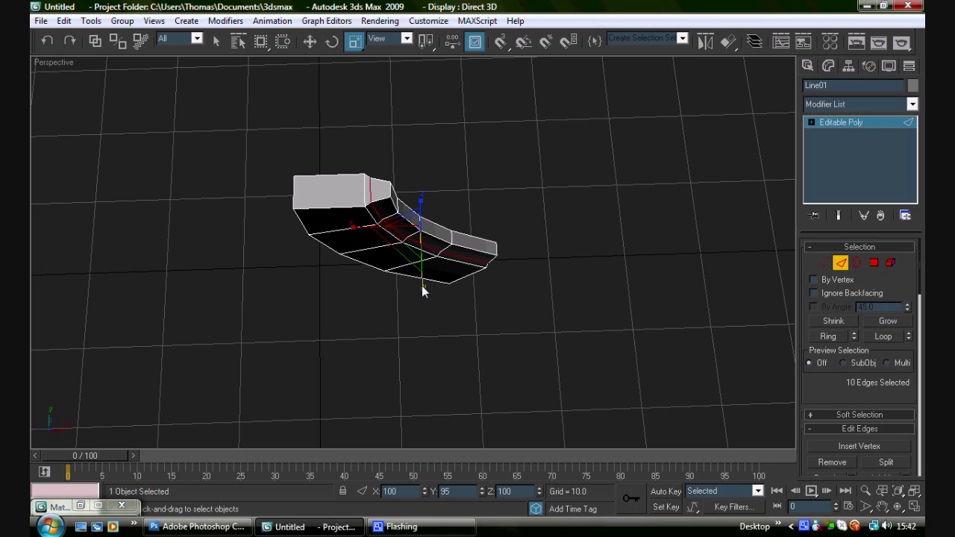
# Delete the three polygons that close the magazine's upper end
pyautogui.click(898, 507)
pyautogui.moveTo(414, 284); pyautogui.dragTo(471, 239)
pyautogui.click(874, 262)
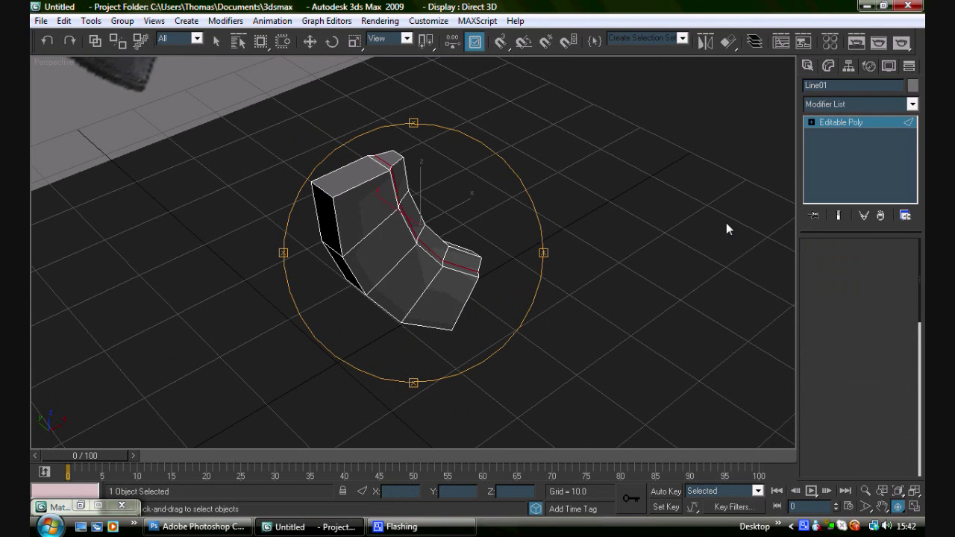
pyautogui.click(394, 160)
pyautogui.keyDown('ctrl'); pyautogui.click(382, 165); pyautogui.keyUp('ctrl')
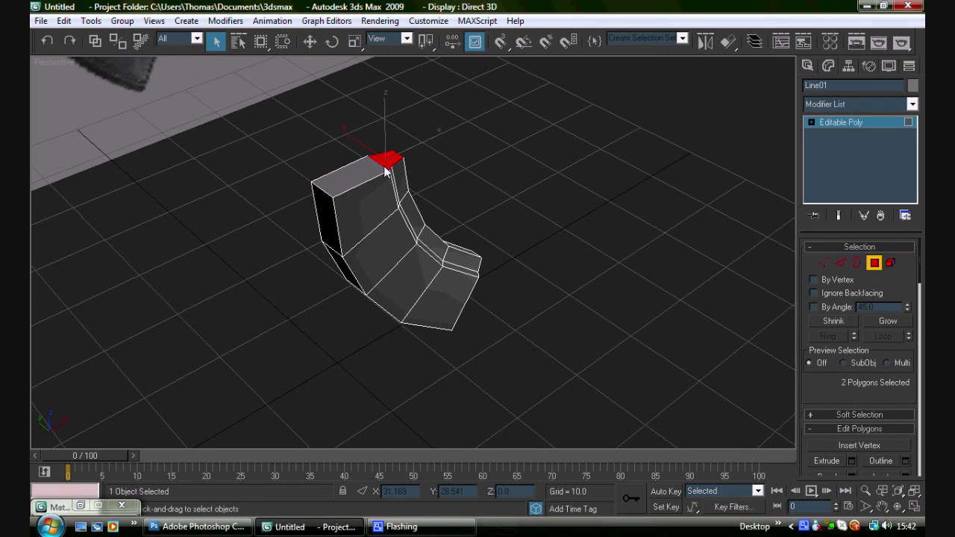
pyautogui.keyDown('ctrl'); pyautogui.click(367, 172); pyautogui.keyUp('ctrl')
pyautogui.press('Delete')
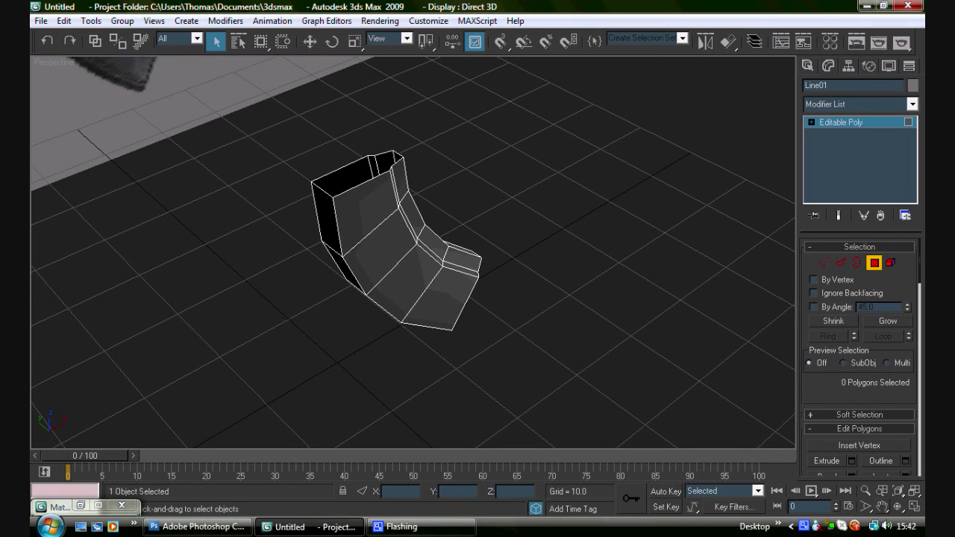
# Compare the magazine with the reference rifle in the Perspective view and close up at its upper end in the Front view
pyautogui.click(898, 507)
pyautogui.moveTo(405, 299); pyautogui.dragTo(414, 251)
pyautogui.click(882, 508)
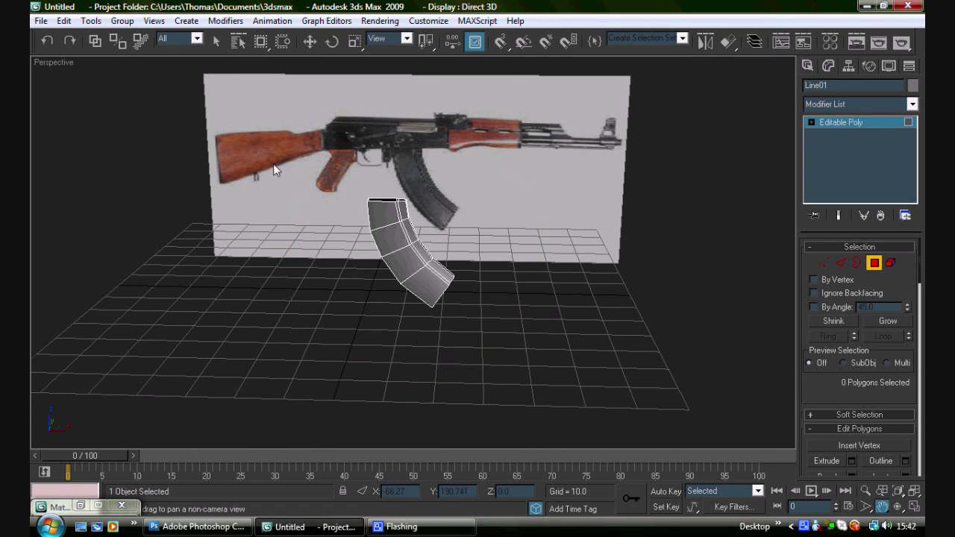
pyautogui.scroll(3, 326, 205)
pyautogui.moveTo(273, 164); pyautogui.dragTo(391, 257)
pyautogui.scroll(-2, 350, 222)
pyautogui.click(914, 507)
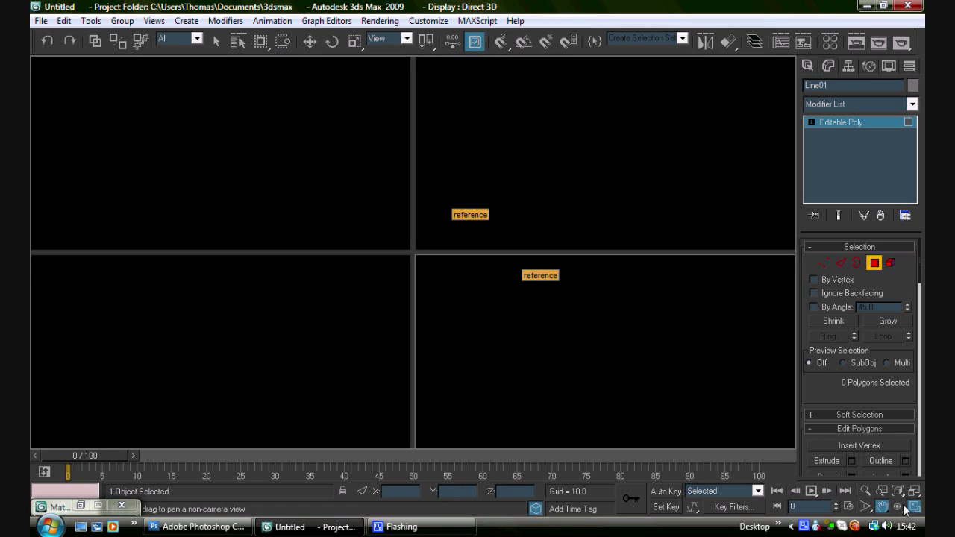
pyautogui.moveTo(581, 150); pyautogui.dragTo(588, 182)
pyautogui.scroll(2, 581, 175)
pyautogui.rightClick(582, 157)
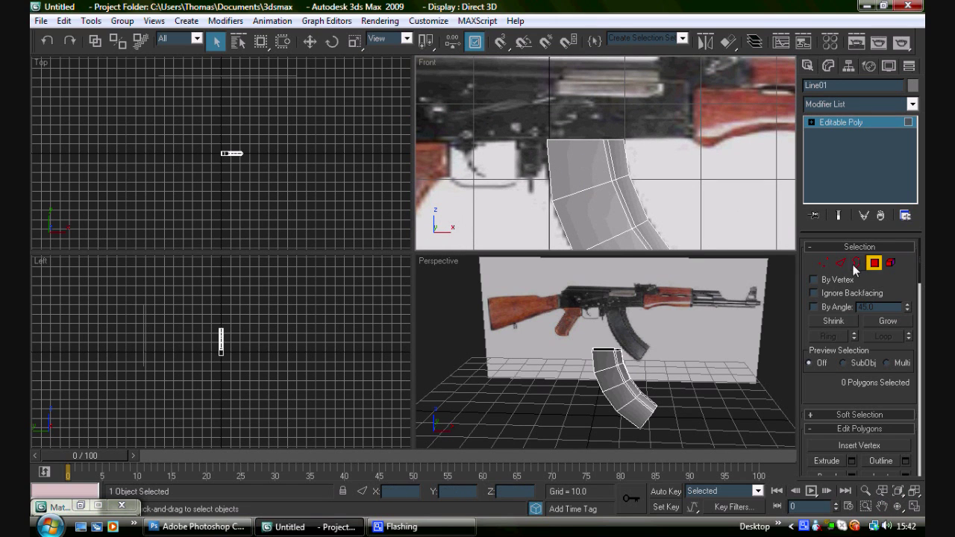
# Try to shift the magazine's top front corner vertices slightly back along X in the Front view
pyautogui.click(823, 263)
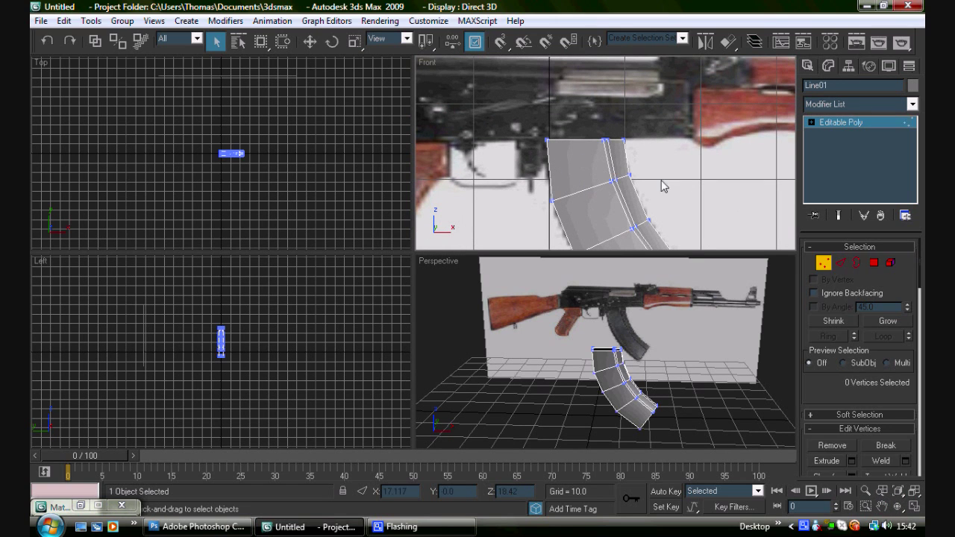
pyautogui.click(624, 140)
pyautogui.press('w')
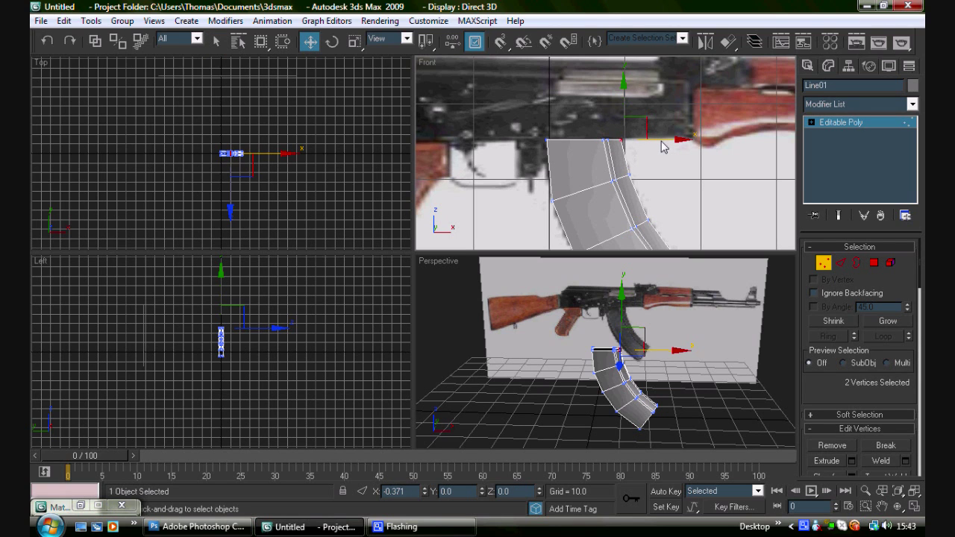
pyautogui.moveTo(597, 129); pyautogui.dragTo(660, 141)
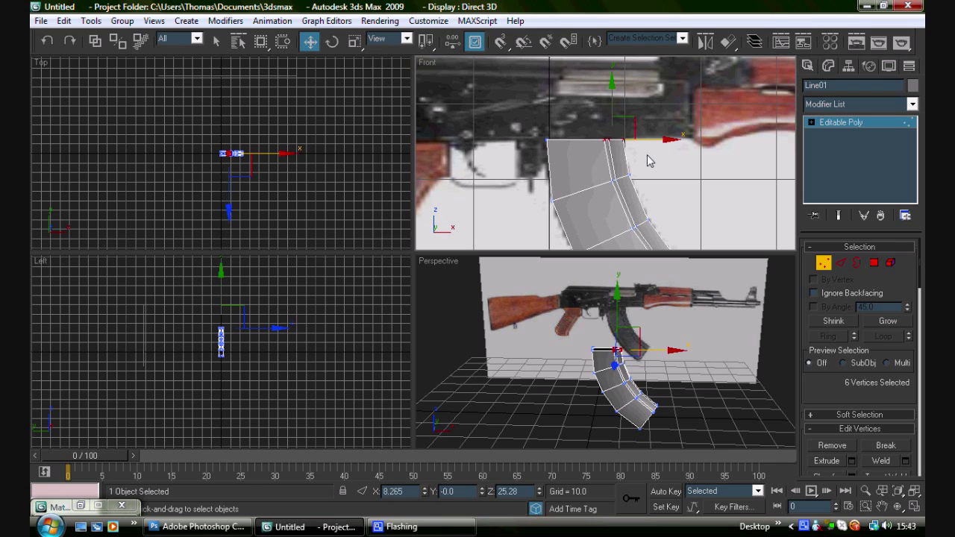
pyautogui.click(596, 157)
pyautogui.click(680, 277)
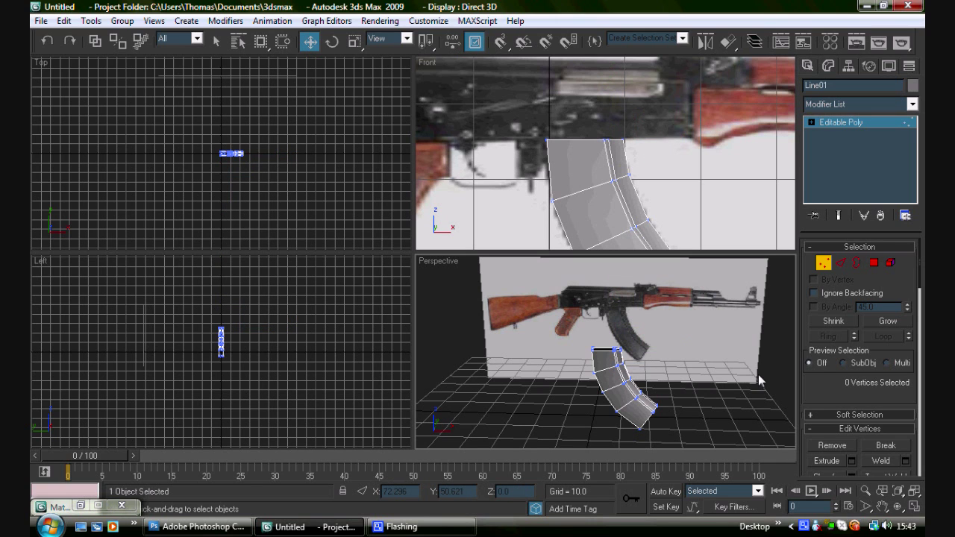
# Test-render the open-topped magazine from above in the maximized Perspective view, and close the rendered frame
pyautogui.click(913, 507)
pyautogui.click(897, 507)
pyautogui.moveTo(490, 308)
pyautogui.mouseDown()
pyautogui.moveTo(504, 316)
pyautogui.moveTo(482, 305)
pyautogui.mouseUp()
pyautogui.scroll(5, 497, 312)
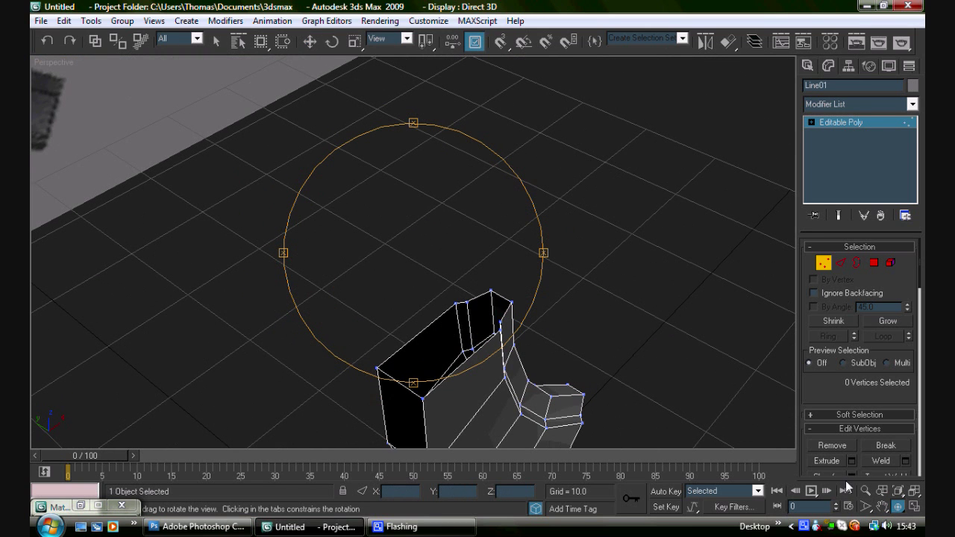
pyautogui.click(882, 506)
pyautogui.moveTo(691, 403); pyautogui.dragTo(635, 309)
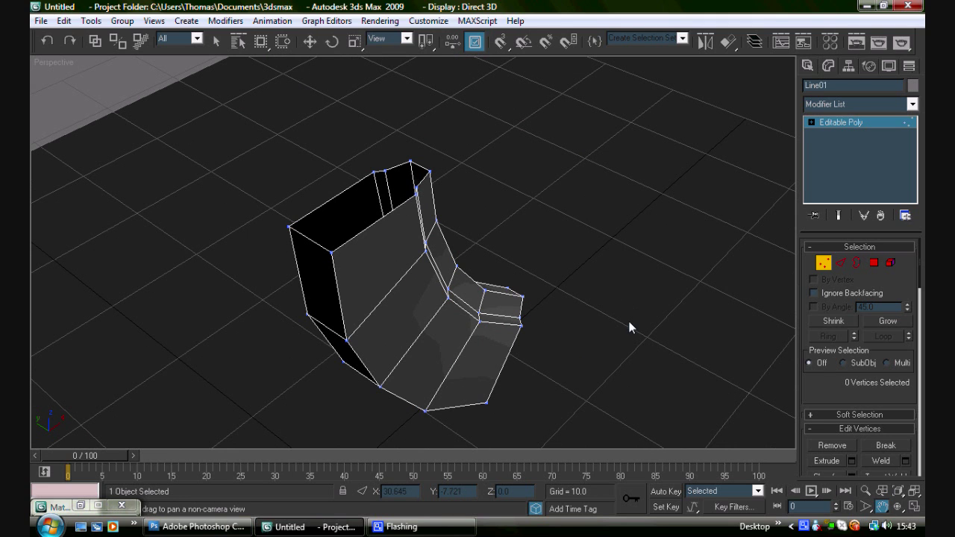
pyautogui.moveTo(655, 398); pyautogui.dragTo(678, 394)
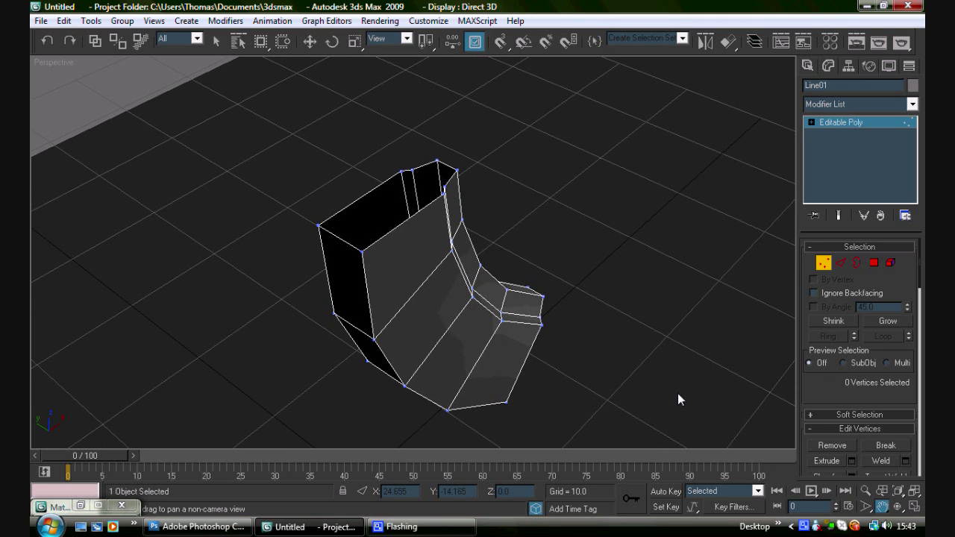
pyautogui.hotkey('shift', 'q')
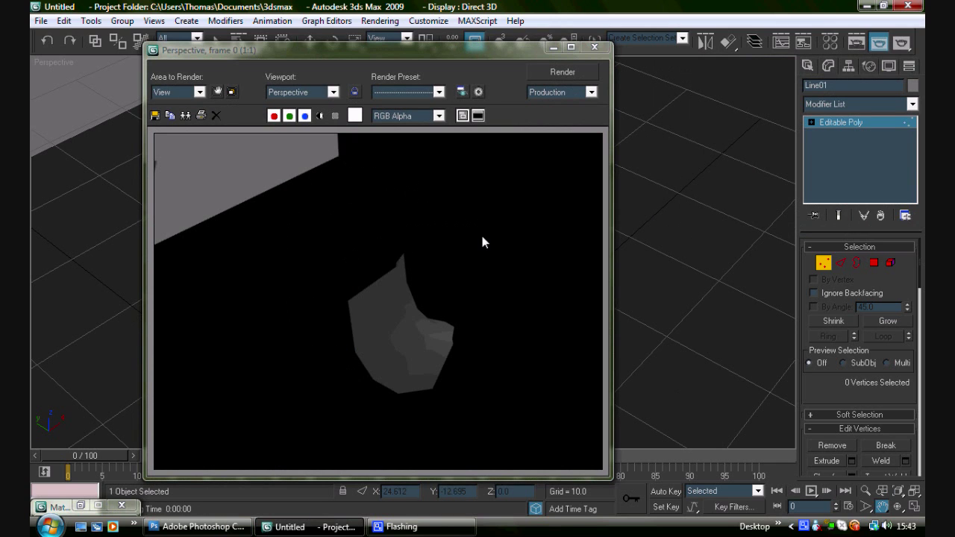
pyautogui.click(594, 47)
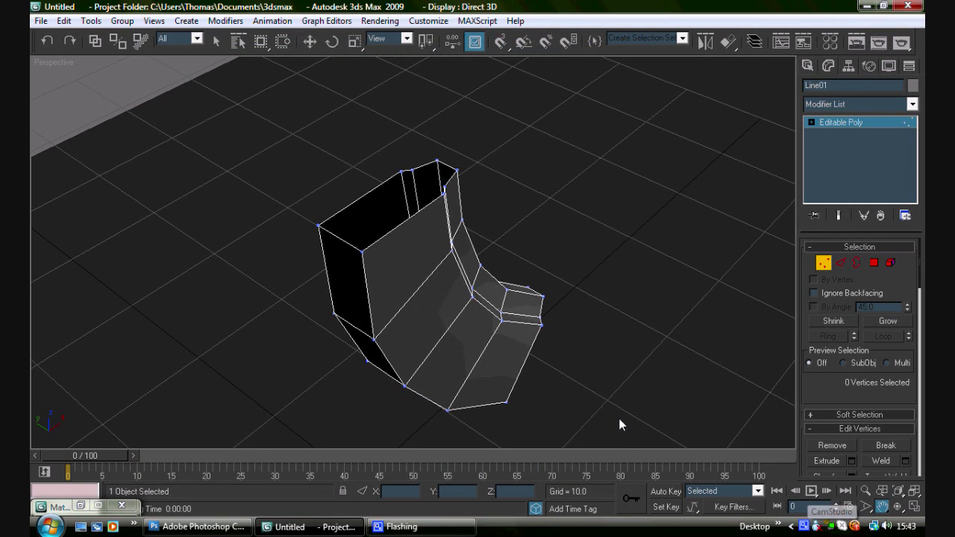
# Set the render's advanced lighting to Light Tracer and minimize the render settings
pyautogui.press('F10')
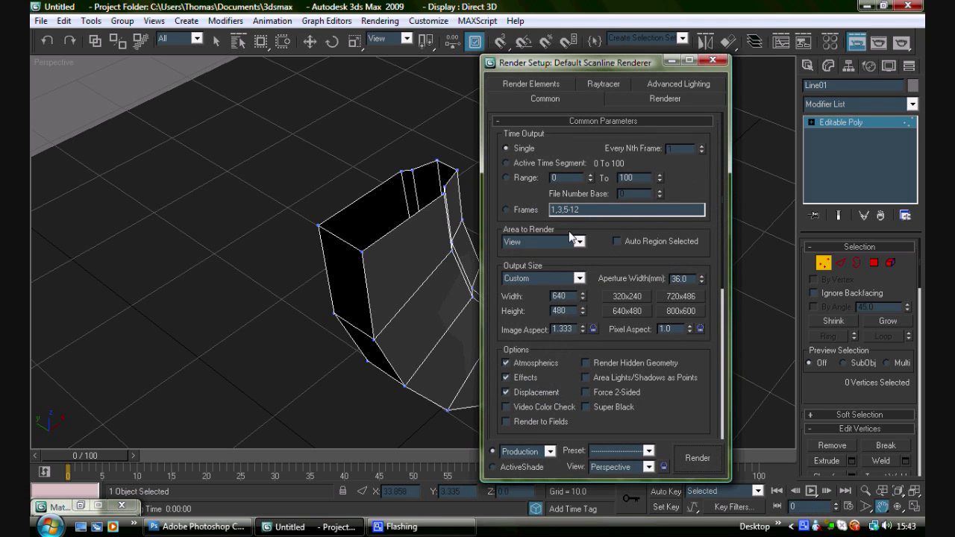
pyautogui.click(669, 79)
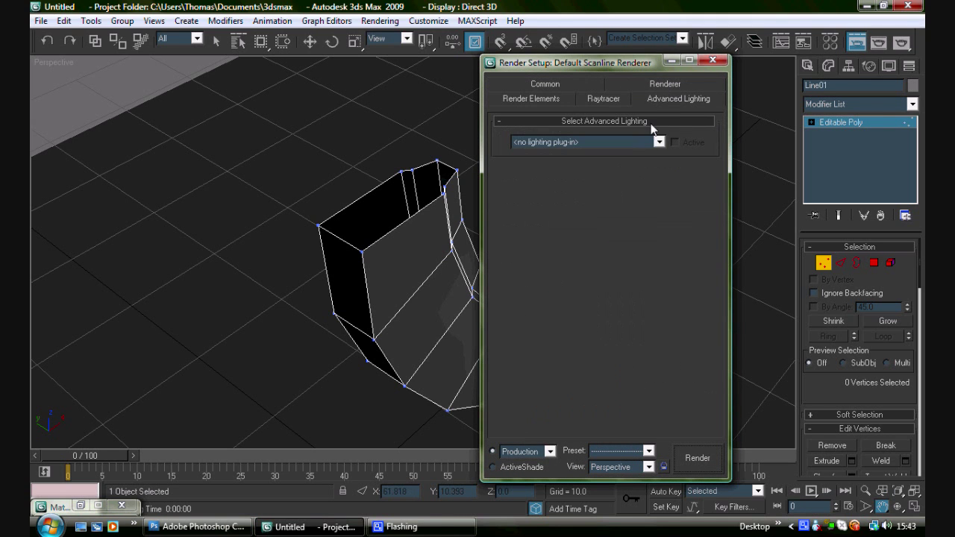
pyautogui.click(658, 143)
pyautogui.click(650, 157)
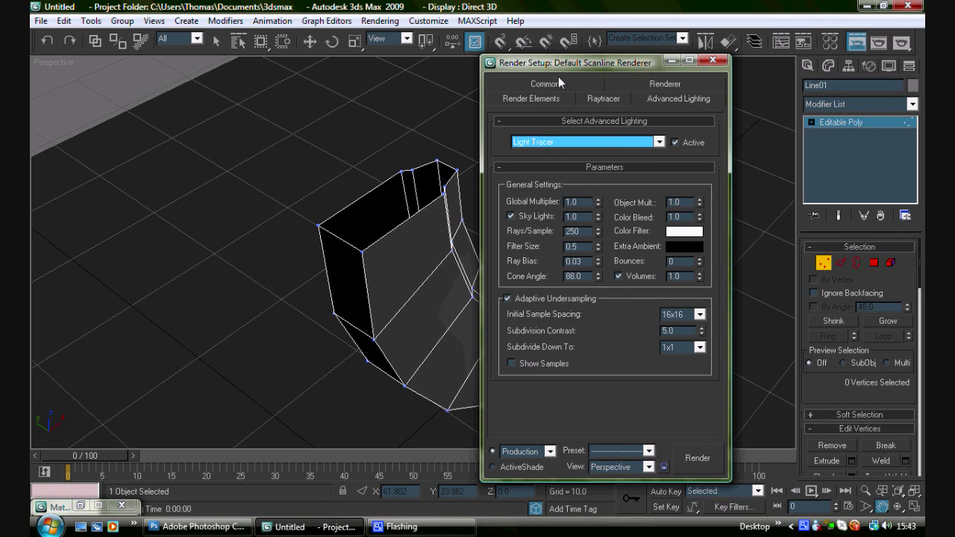
pyautogui.click(668, 62)
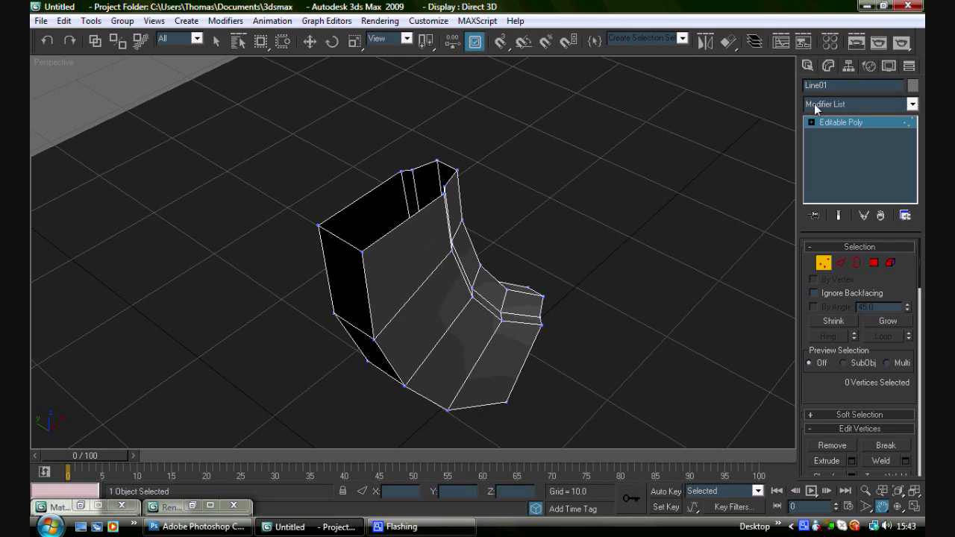
# Place a standard Skylight on the ground grid beside the magazine, at about X 40.2, Y -2.6
pyautogui.click(808, 67)
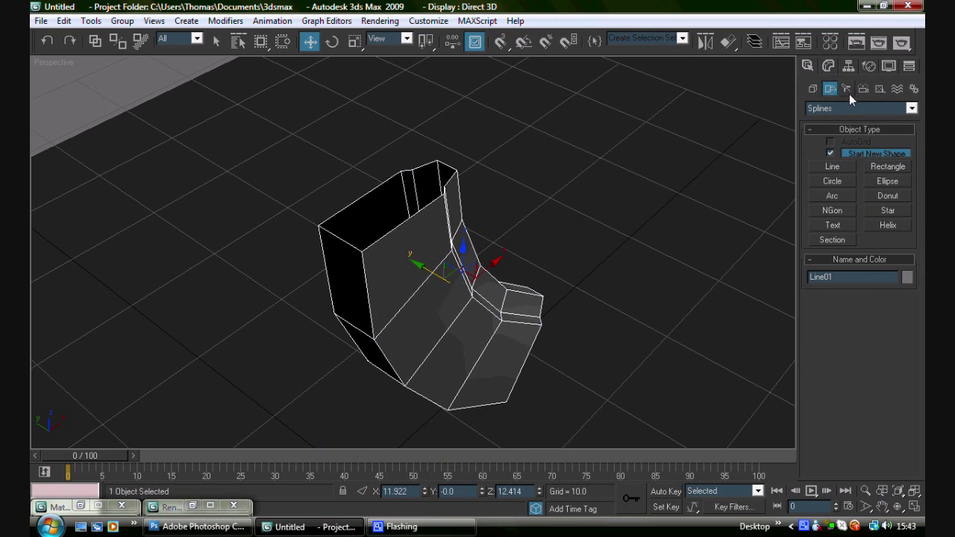
pyautogui.click(847, 89)
pyautogui.click(887, 108)
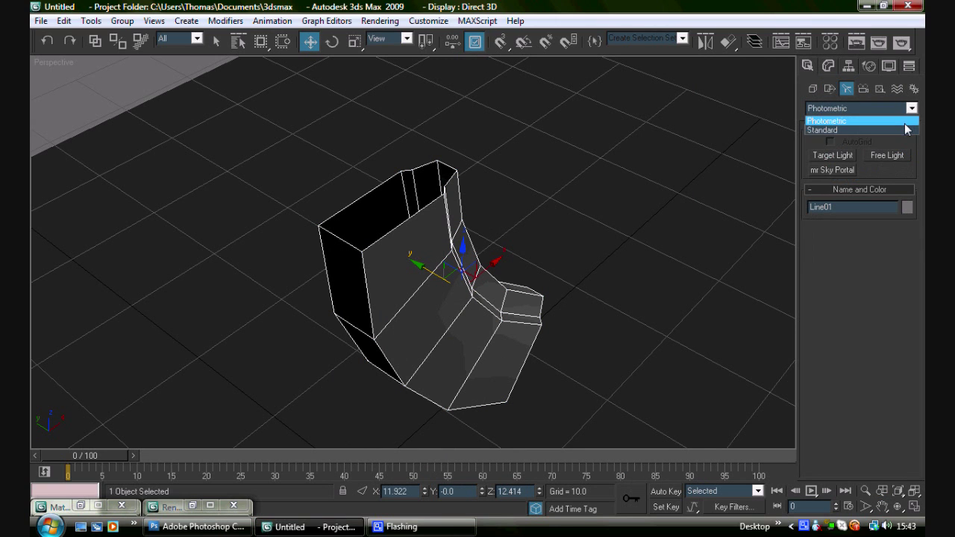
pyautogui.click(895, 120)
pyautogui.click(886, 185)
pyautogui.click(652, 246)
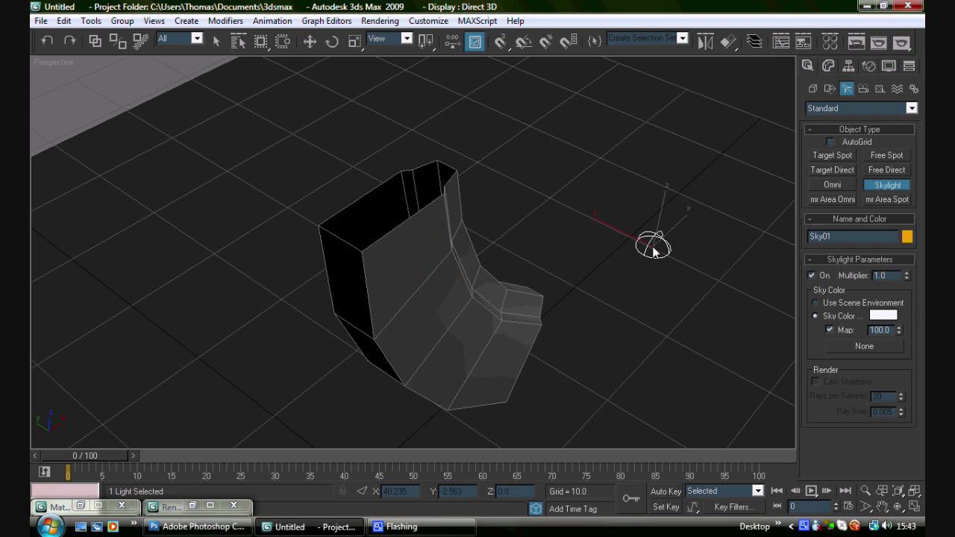
# Make the unused 02 - Default material 2-Sided and assign it to the magazine
pyautogui.click(897, 506)
pyautogui.moveTo(419, 246); pyautogui.dragTo(388, 214)
pyautogui.press('m')
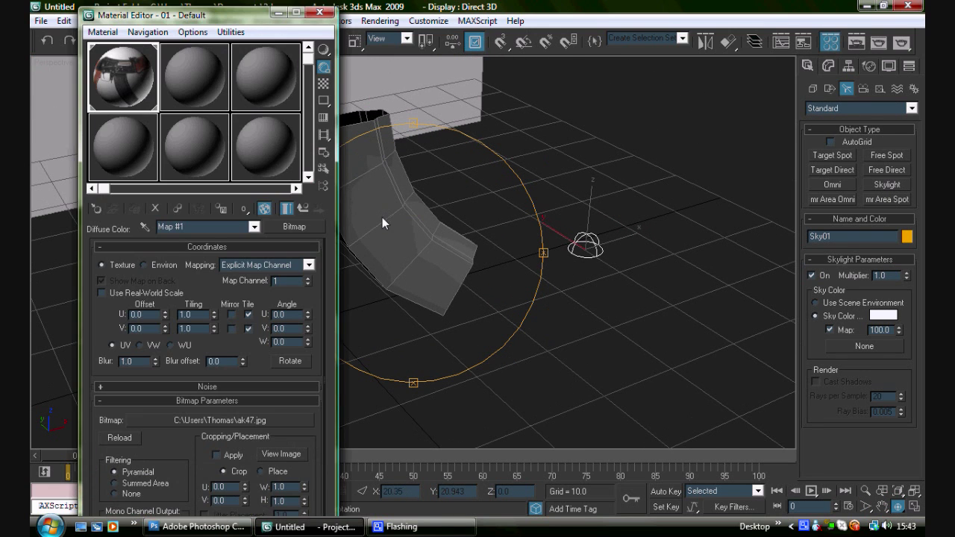
pyautogui.click(186, 83)
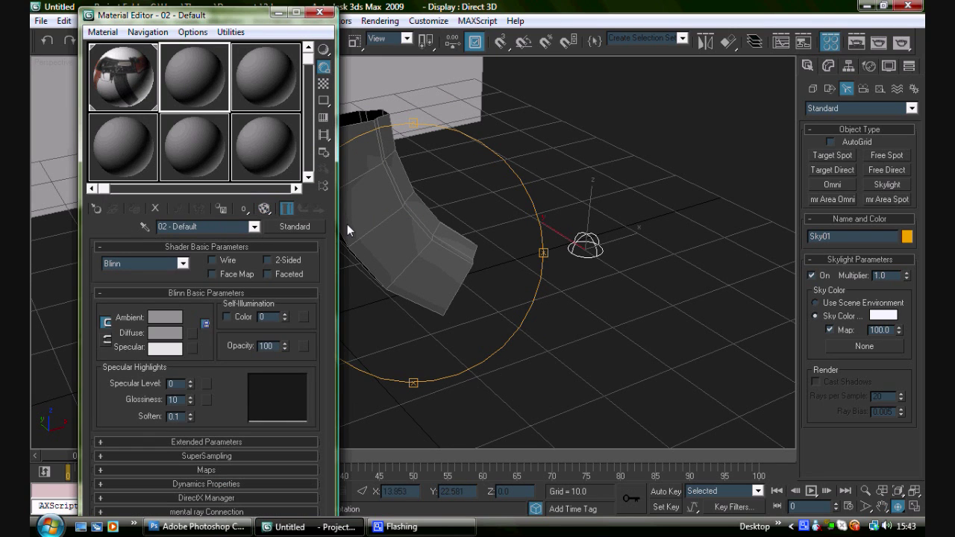
pyautogui.rightClick(394, 221)
pyautogui.rightClick(394, 221)
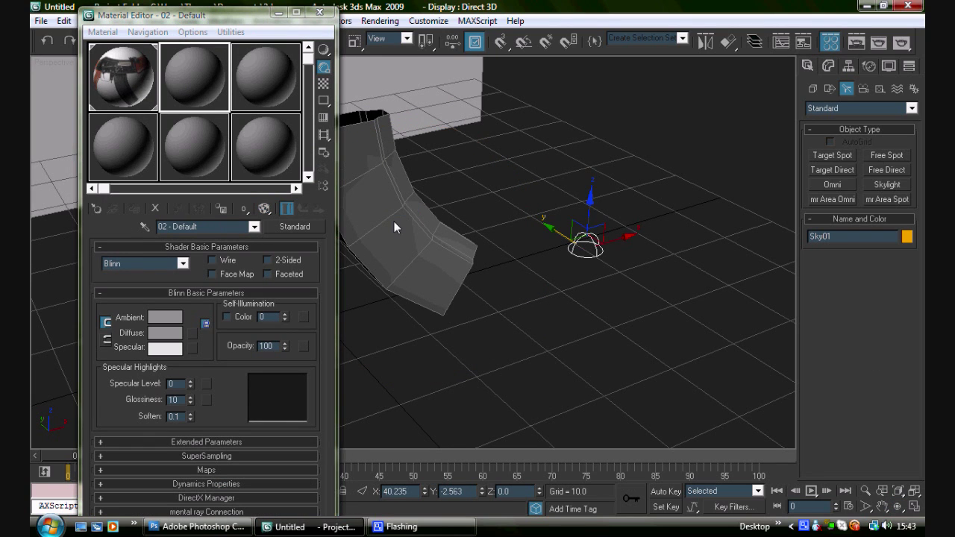
pyautogui.click(394, 222)
pyautogui.click(211, 78)
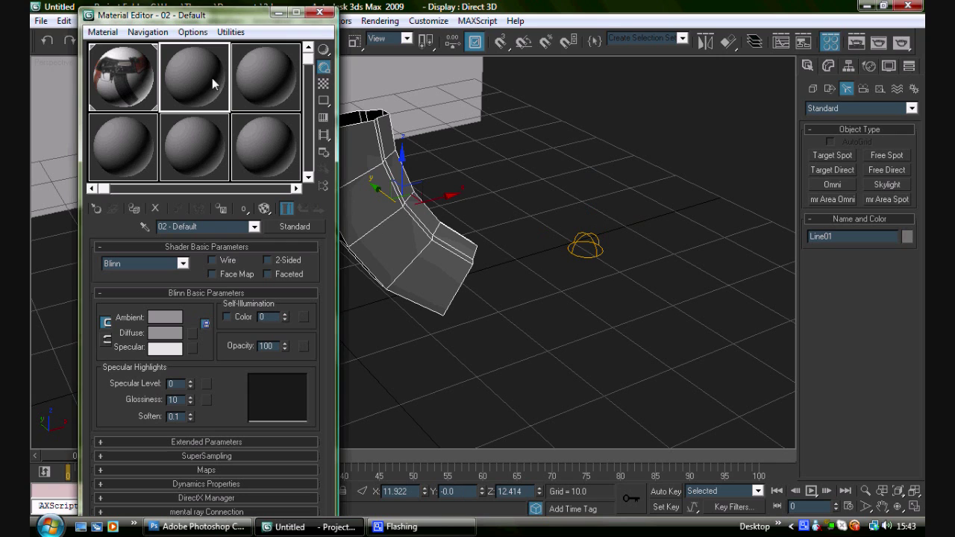
pyautogui.click(268, 259)
pyautogui.click(135, 208)
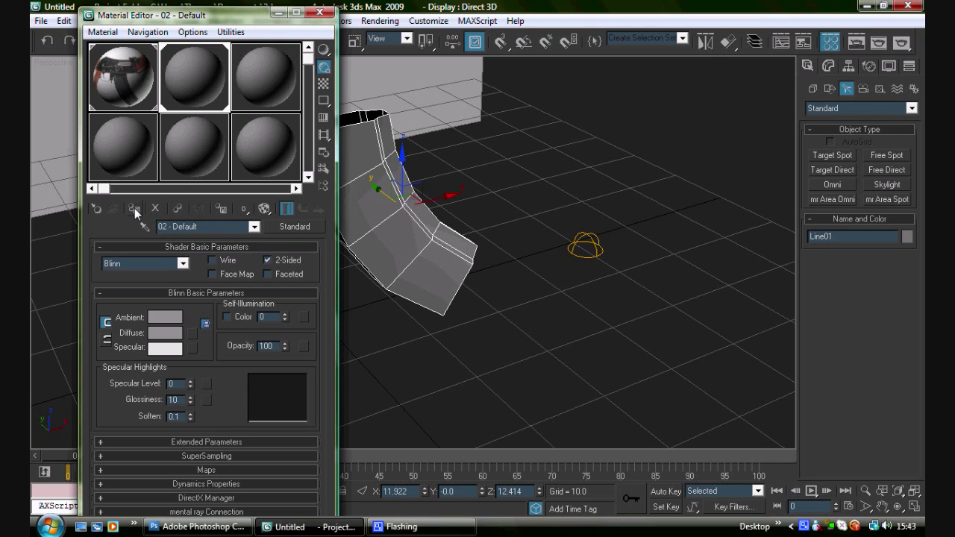
# Minimize the Material Editor, test-render the skylit magazine in the Perspective view, and close the rendered frame
pyautogui.click(278, 12)
pyautogui.hotkey('shift', 'q')
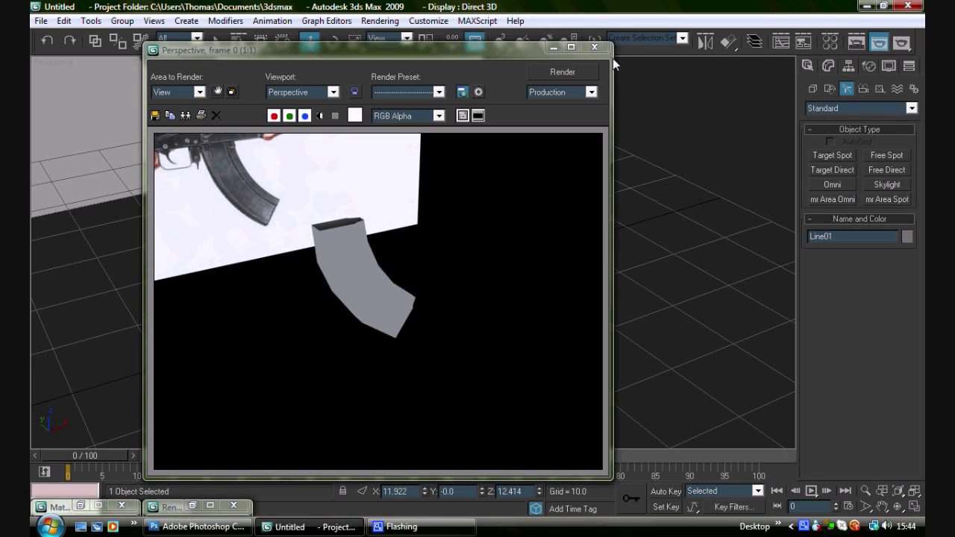
pyautogui.click(595, 48)
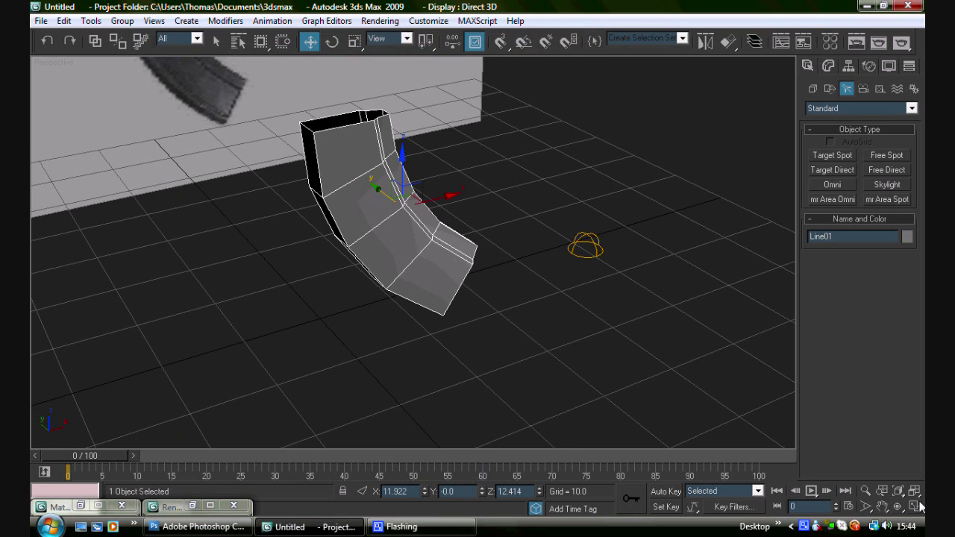
pyautogui.click(898, 506)
pyautogui.moveTo(463, 237); pyautogui.dragTo(490, 324)
pyautogui.click(883, 507)
pyautogui.scroll(-5, 481, 299)
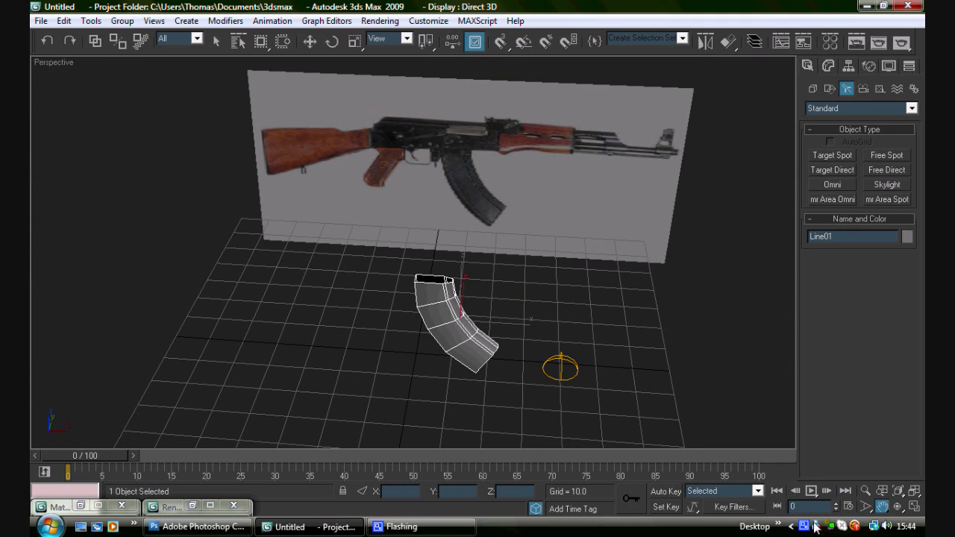
pyautogui.rightClick(806, 524)
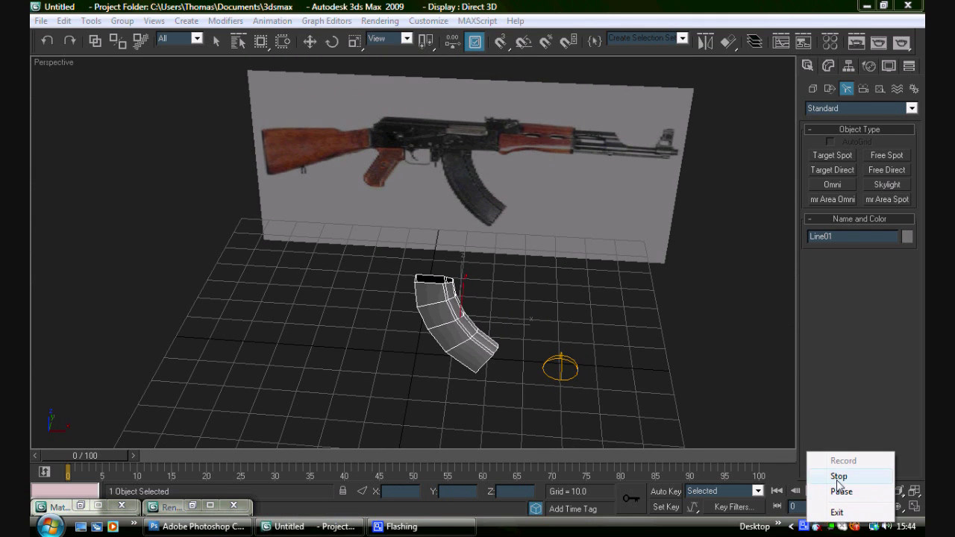